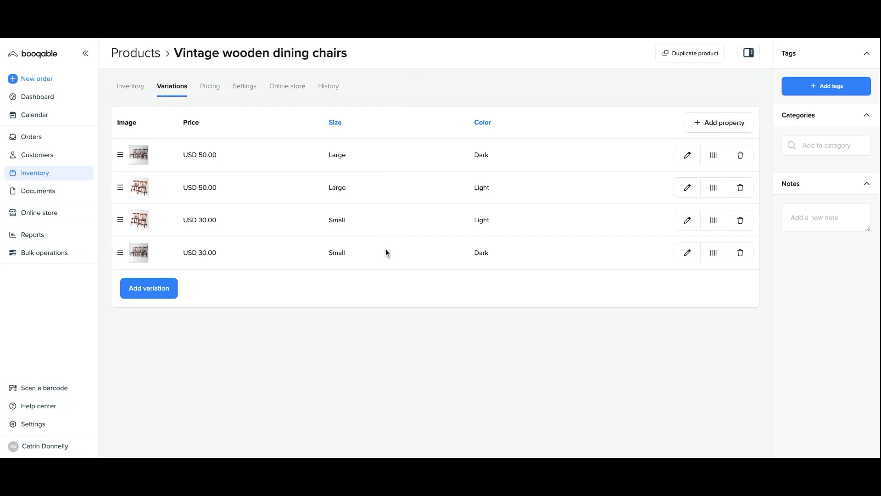
- Choose the Small, Light chair variation and add those chairs to order #407
{"action": "left_click", "coordinate": [811, 136]}
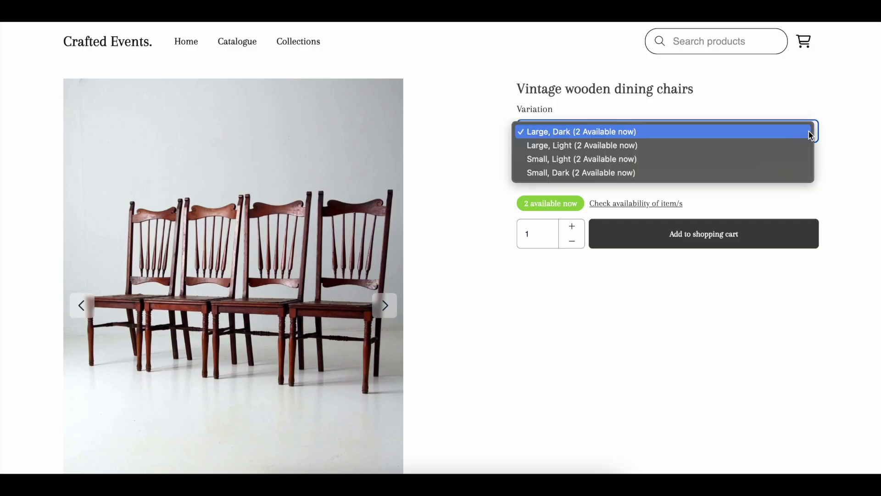
{"action": "left_click", "coordinate": [801, 160]}
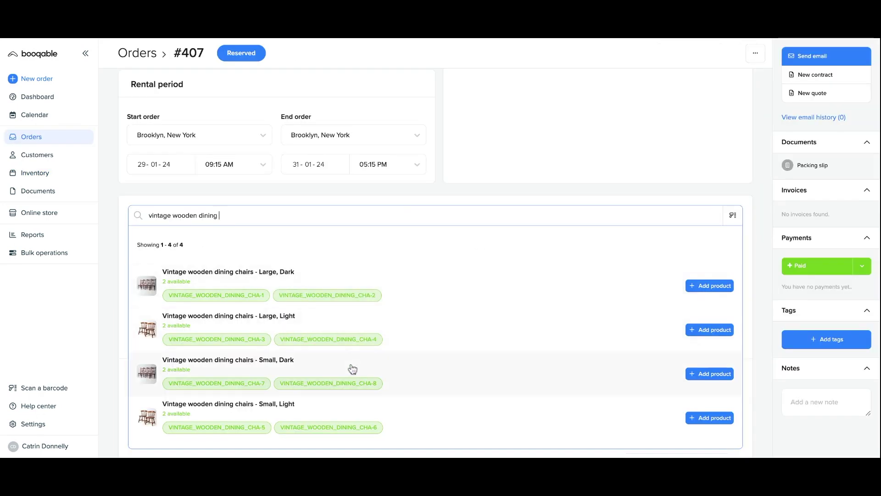
{"action": "left_click", "coordinate": [344, 428]}
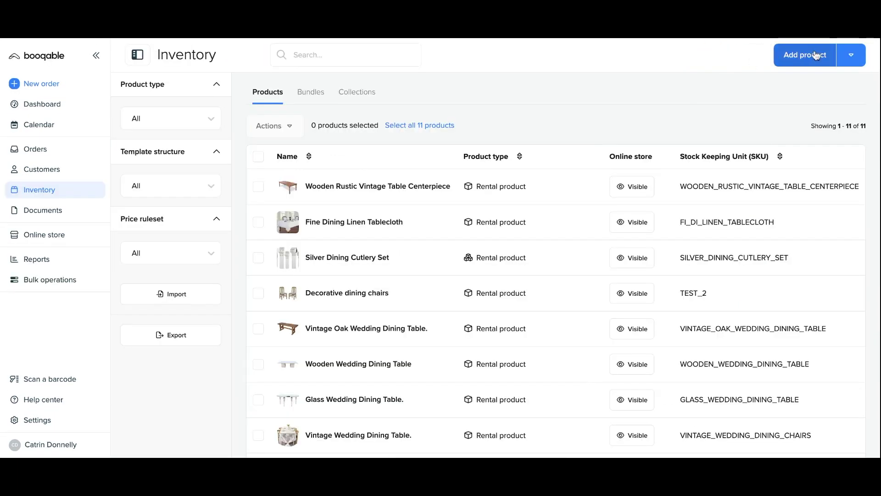
- Create the individually tracked rental product 'Vintage wooden dining chairs' with no pricing and variations enabled
{"action": "left_click", "coordinate": [816, 55]}
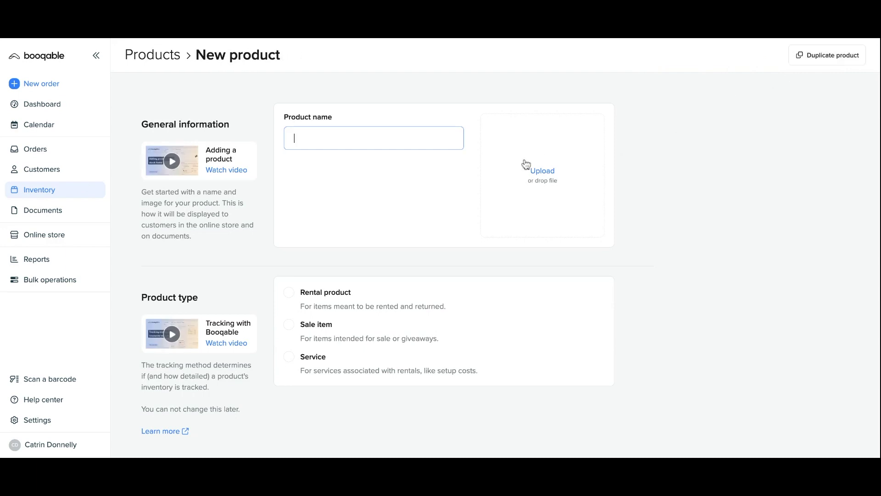
{"action": "type", "text": "Vintage wooden"}
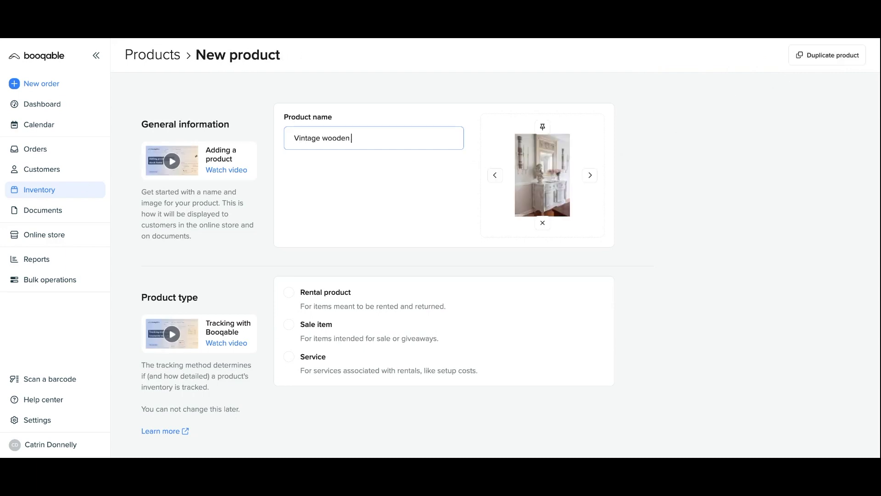
{"action": "type", "text": " dining chairs"}
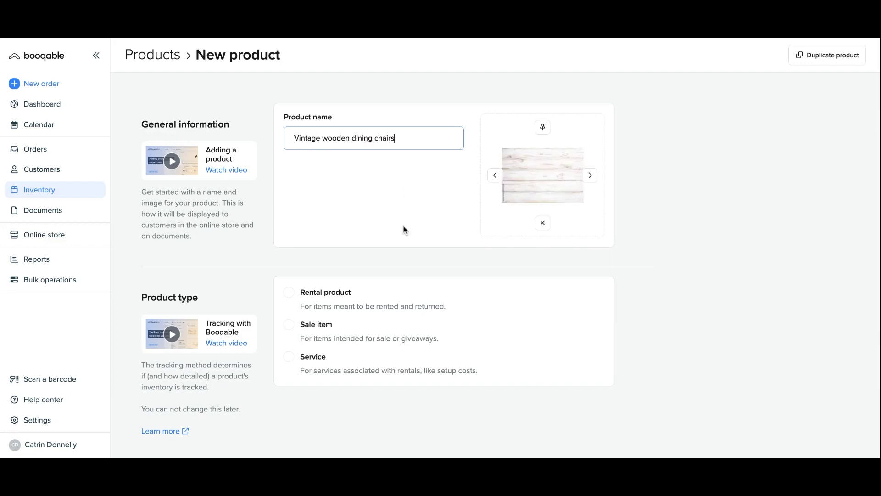
{"action": "scroll", "coordinate": [403, 229], "scroll_direction": "down", "scroll_amount": 5}
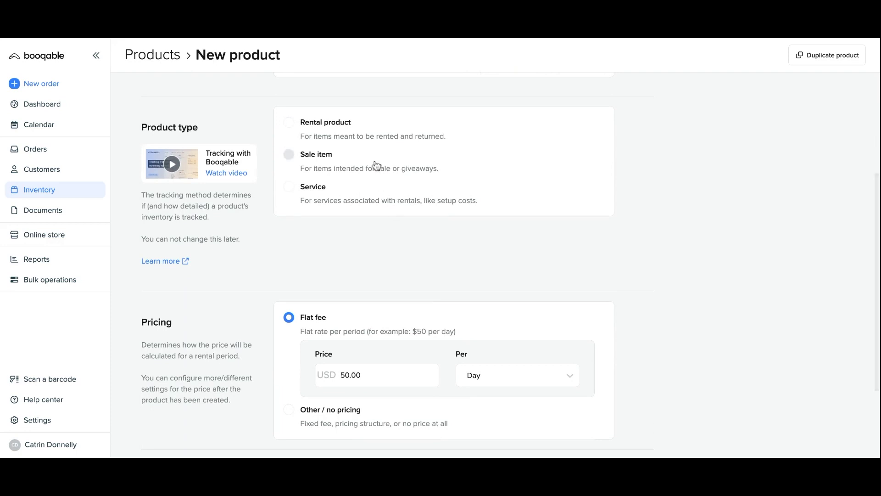
{"action": "left_click", "coordinate": [371, 146]}
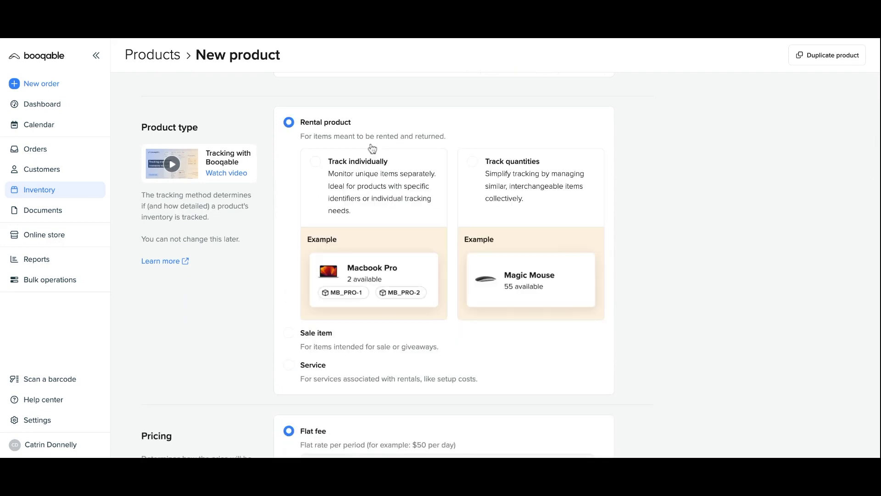
{"action": "left_click", "coordinate": [354, 183]}
{"action": "scroll", "coordinate": [355, 183], "scroll_direction": "down", "scroll_amount": 5}
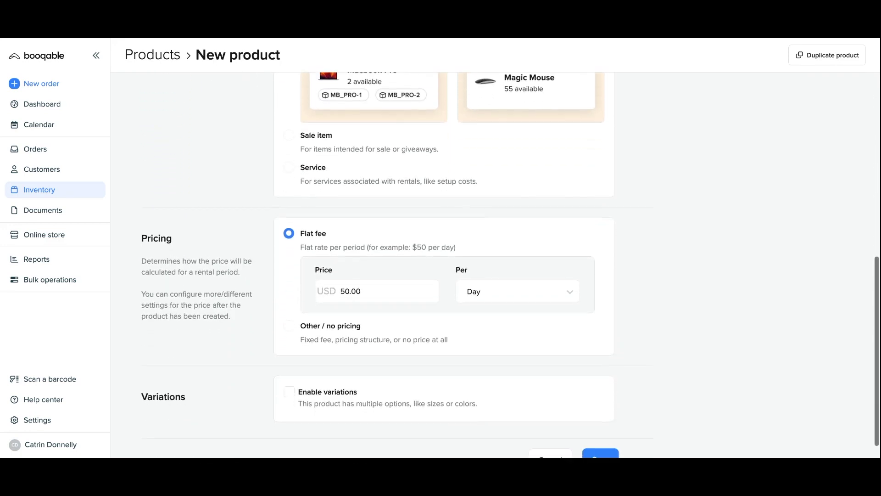
{"action": "scroll", "coordinate": [348, 276], "scroll_direction": "down", "scroll_amount": 1}
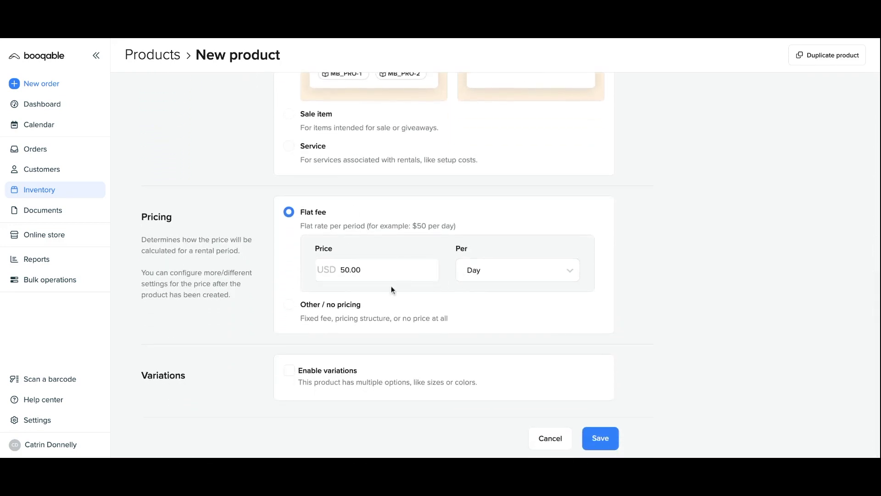
{"action": "left_click", "coordinate": [326, 307]}
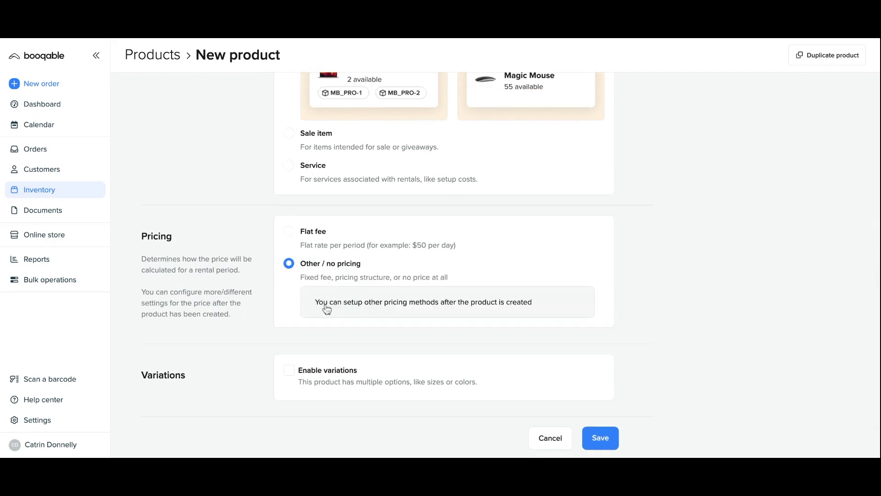
{"action": "left_click", "coordinate": [321, 368]}
{"action": "left_click", "coordinate": [591, 441]}
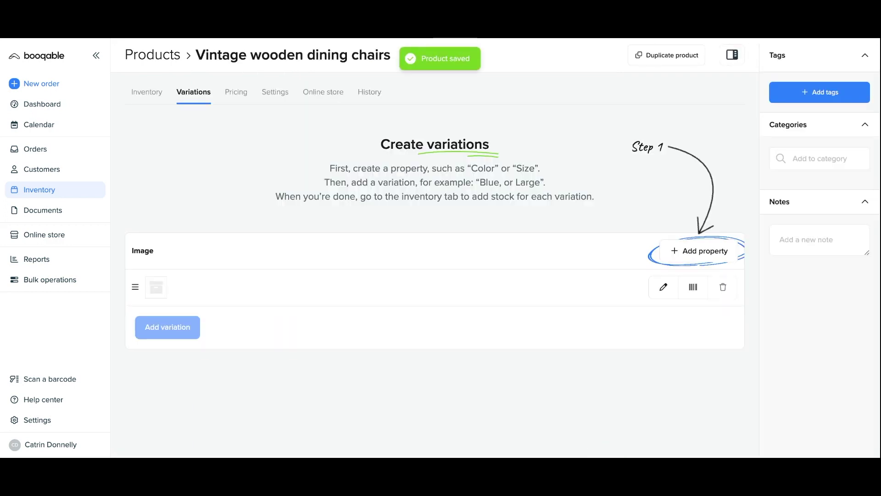
- Add two variation properties to the chair product: Size and Color
{"action": "left_click", "coordinate": [700, 258]}
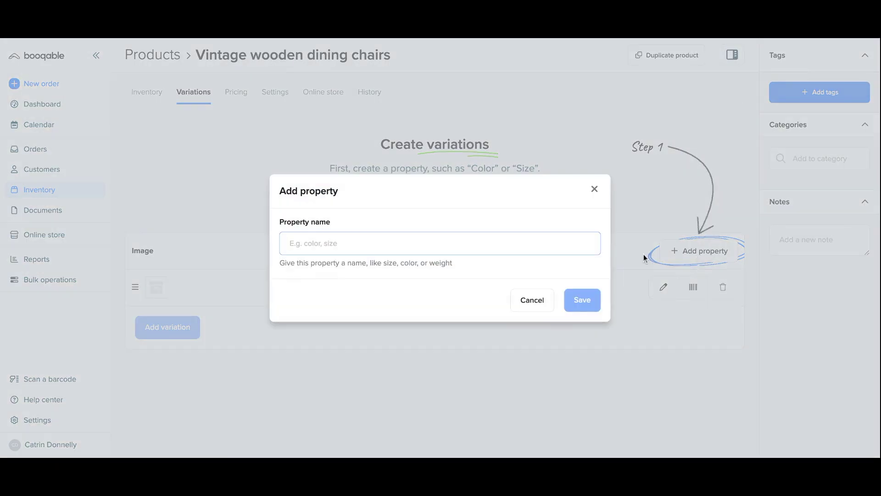
{"action": "type", "text": "Size"}
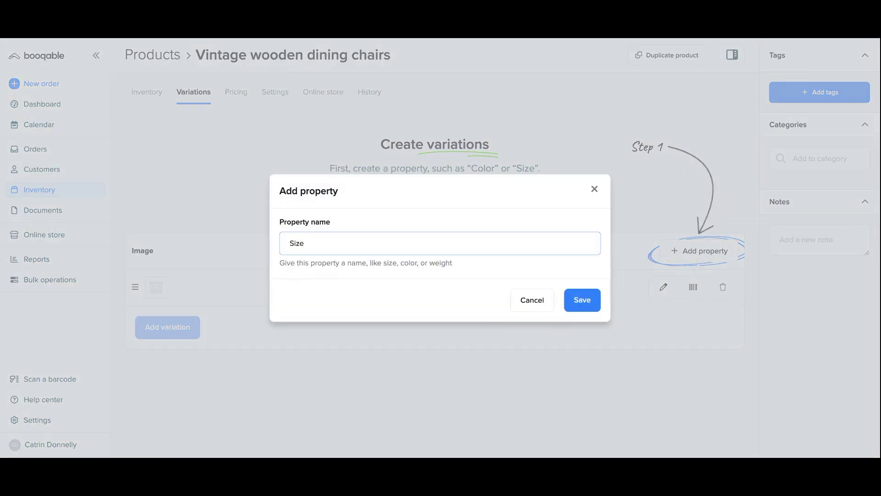
{"action": "left_click", "coordinate": [590, 300]}
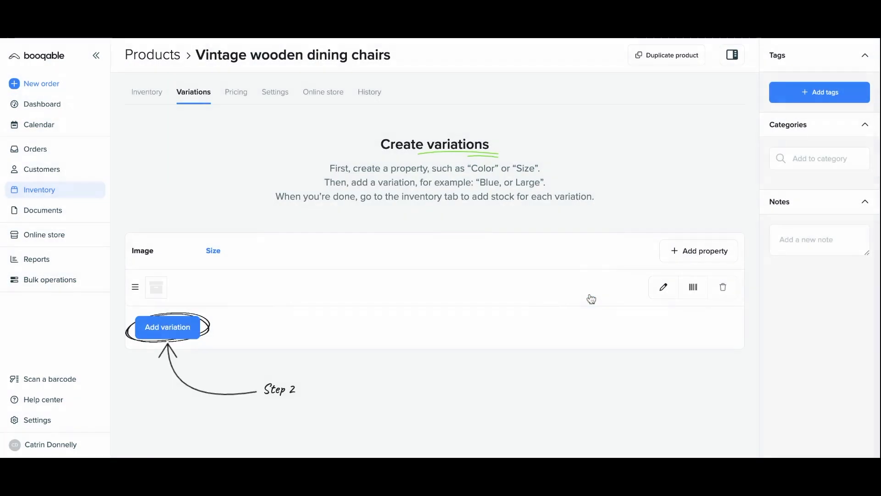
{"action": "left_click", "coordinate": [691, 261]}
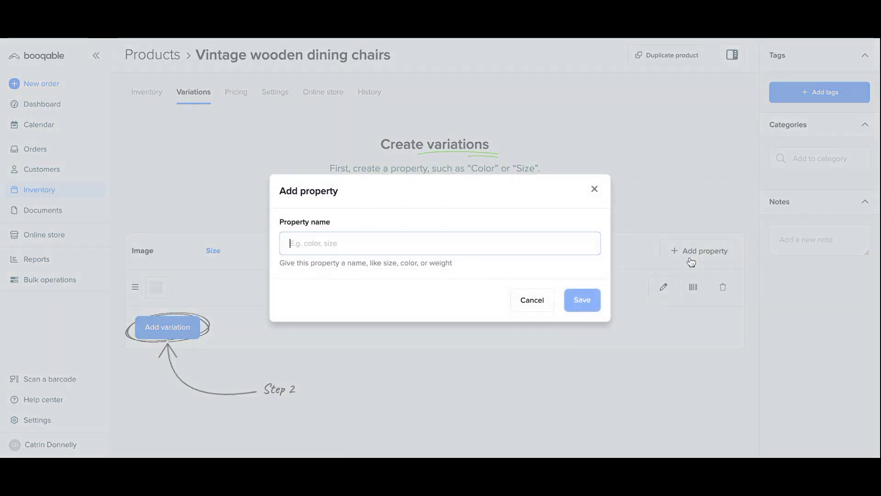
{"action": "type", "text": "Color"}
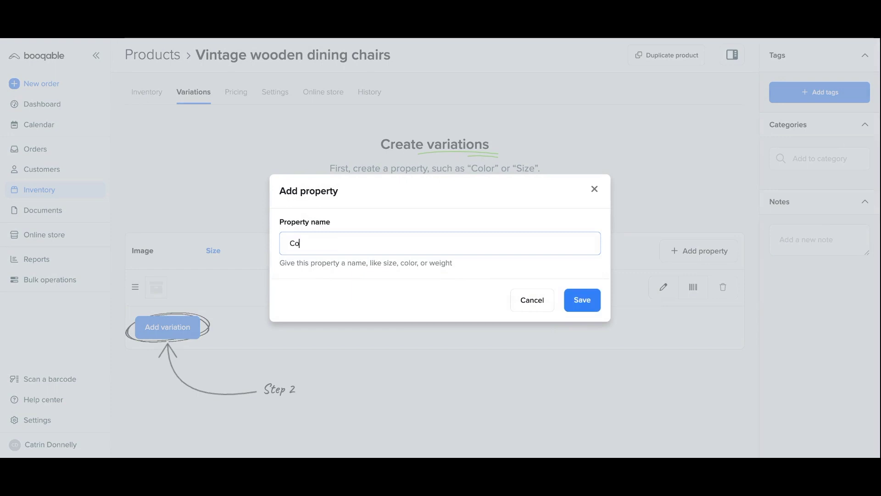
{"action": "left_click", "coordinate": [596, 301]}
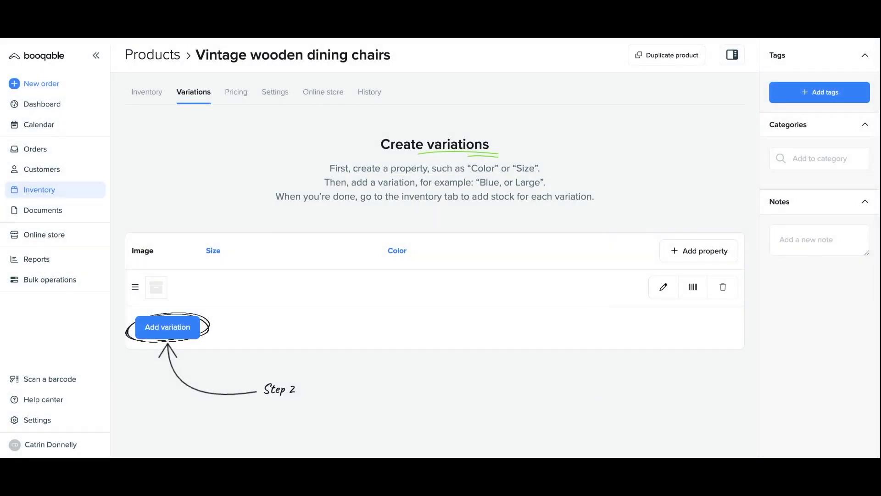
- Add three more variation rows and give the four sizes Large, Large, Small, Small
{"action": "left_click", "coordinate": [183, 326]}
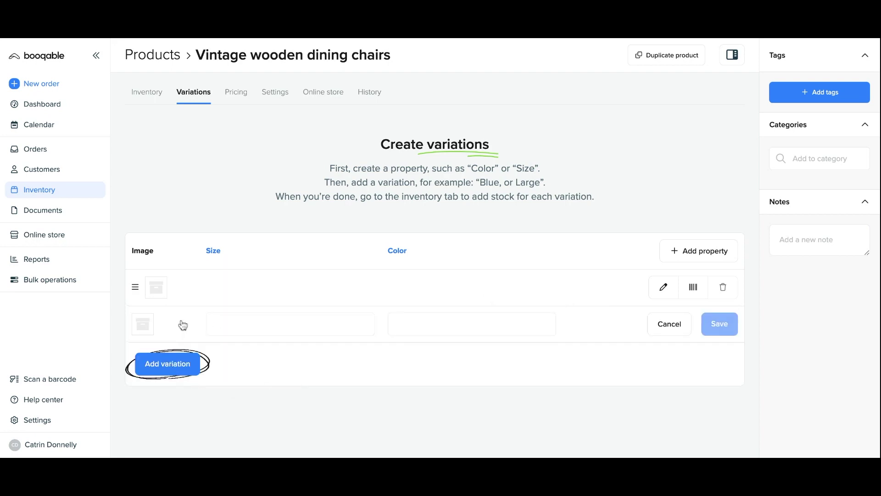
{"action": "left_click", "coordinate": [181, 364]}
{"action": "left_click", "coordinate": [182, 410]}
{"action": "scroll", "coordinate": [490, 321], "scroll_direction": "down", "scroll_amount": 1}
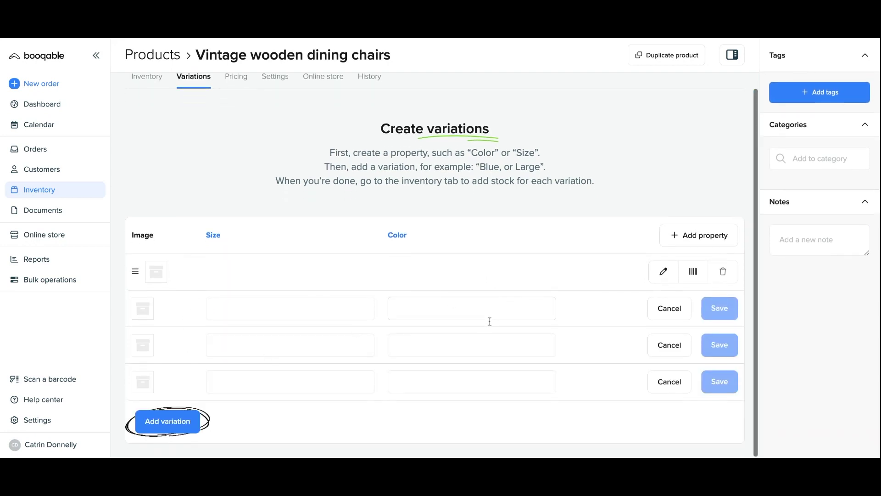
{"action": "left_click", "coordinate": [663, 272]}
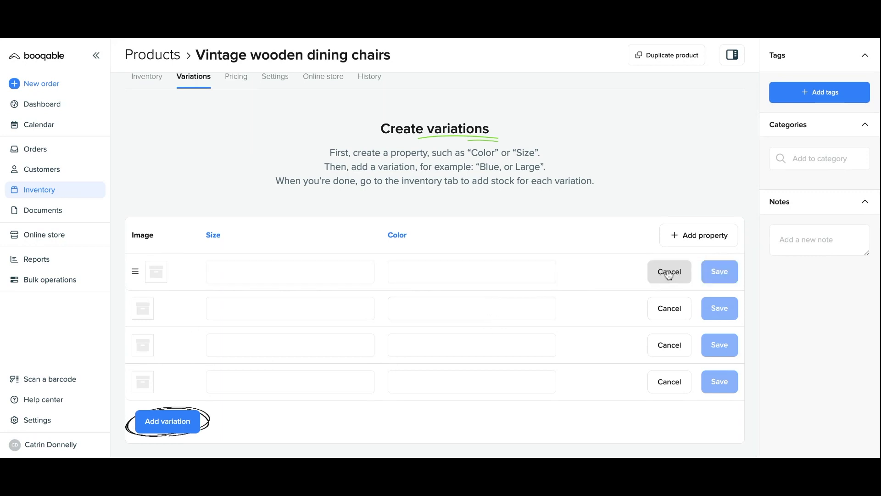
{"action": "left_click", "coordinate": [287, 272]}
{"action": "type", "text": "Large"}
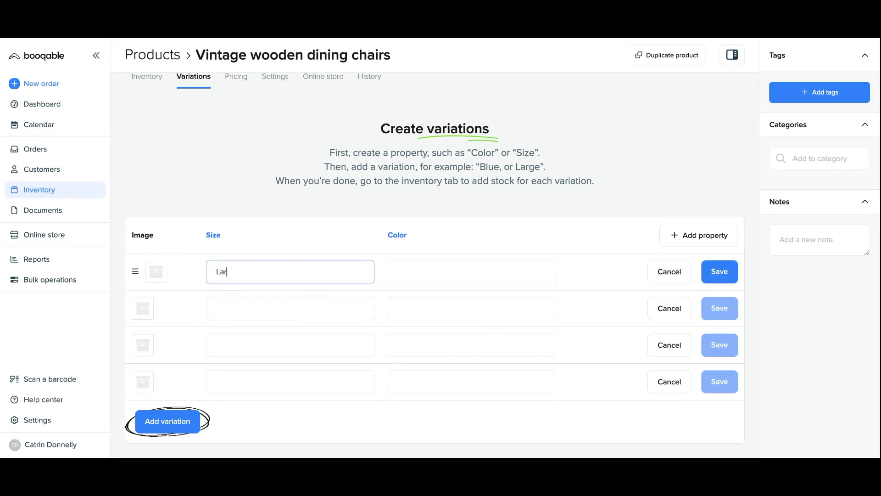
{"action": "left_click", "coordinate": [223, 308]}
{"action": "type", "text": "Large"}
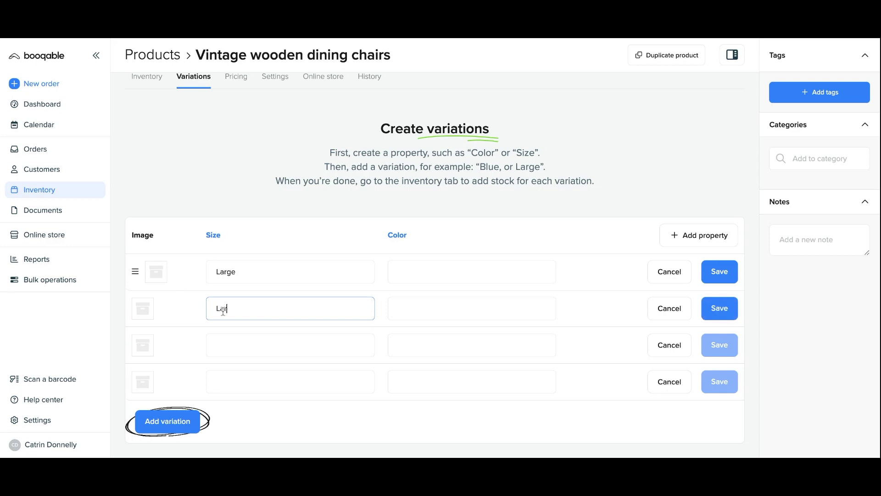
{"action": "left_click", "coordinate": [243, 352]}
{"action": "type", "text": "Small"}
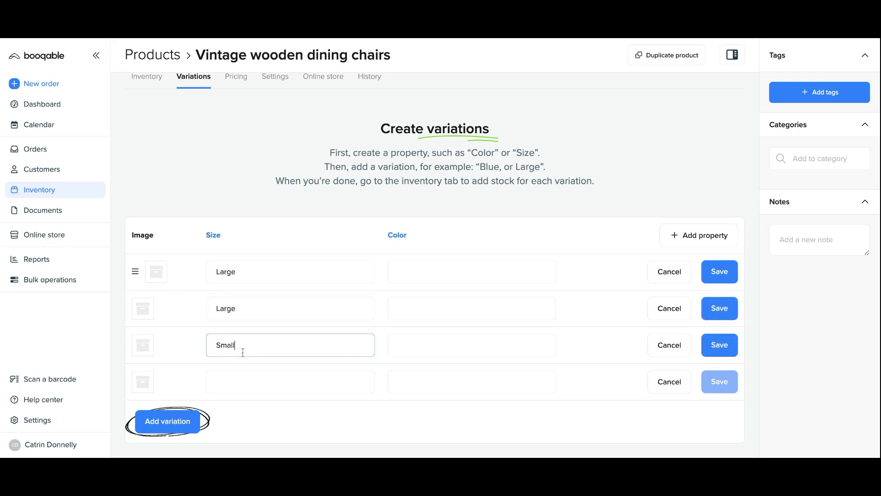
{"action": "left_click", "coordinate": [245, 387]}
{"action": "type", "text": "Small"}
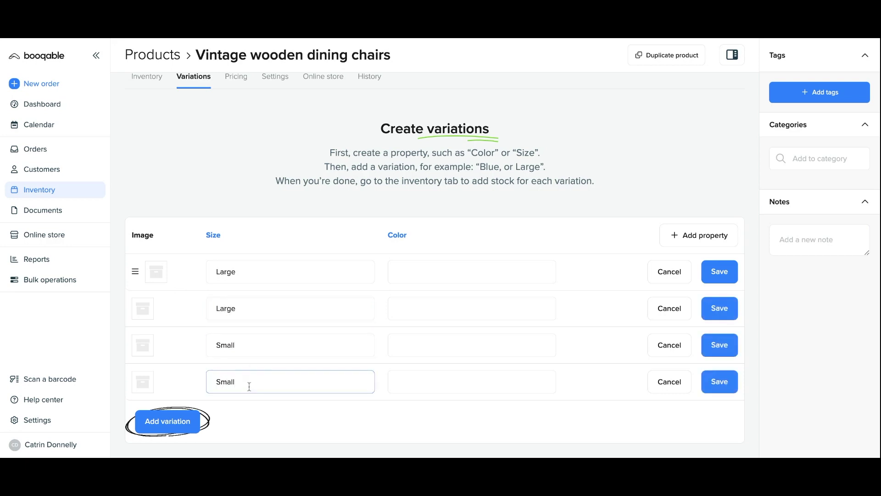
- Set the first two variations' colours to Dark and Light
{"action": "left_click", "coordinate": [400, 271]}
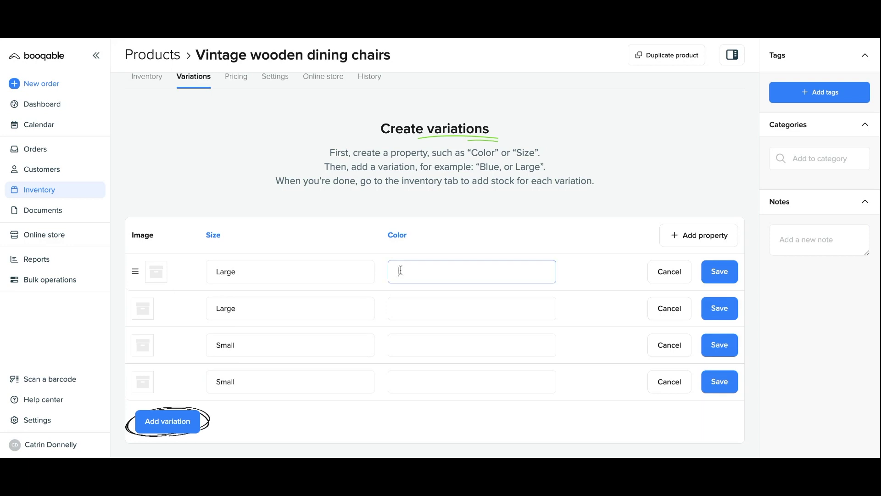
{"action": "type", "text": "Dark"}
{"action": "left_click", "coordinate": [416, 304]}
{"action": "type", "text": "Light"}
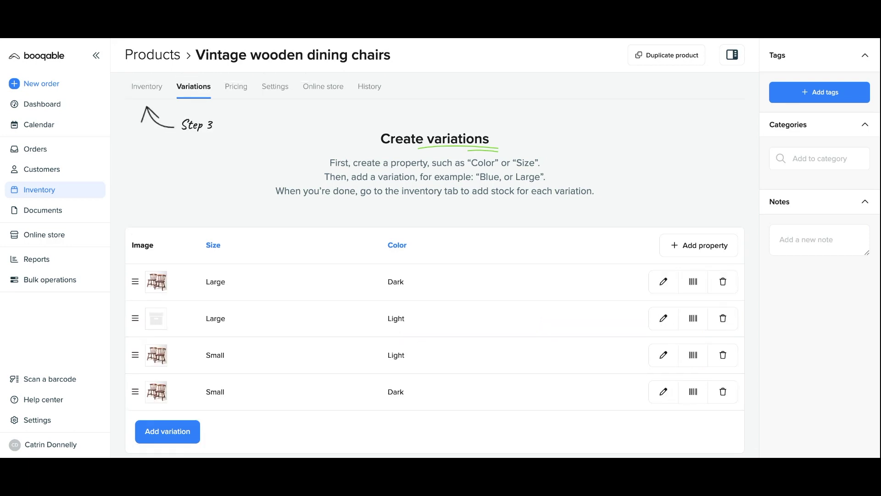
{"action": "left_click", "coordinate": [238, 90]}
- Turn on charging and price the Large Dark and Large Light variations at USD 50.00
{"action": "left_click", "coordinate": [294, 151]}
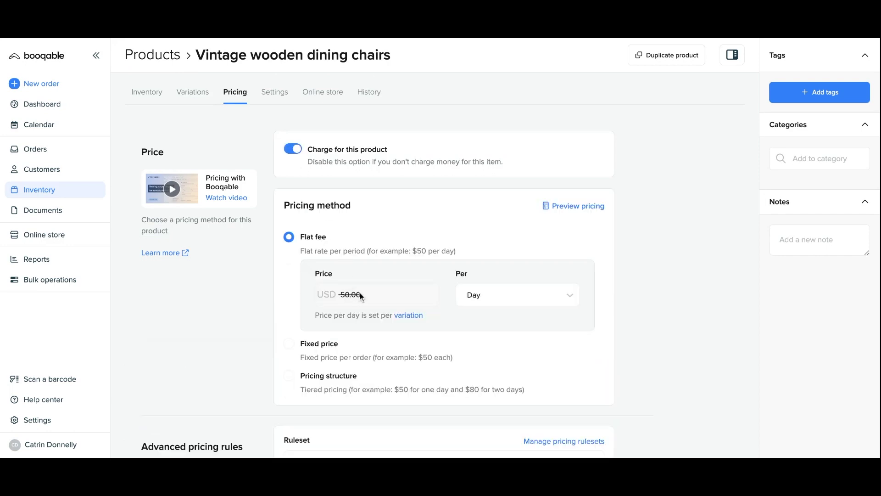
{"action": "left_click", "coordinate": [408, 320]}
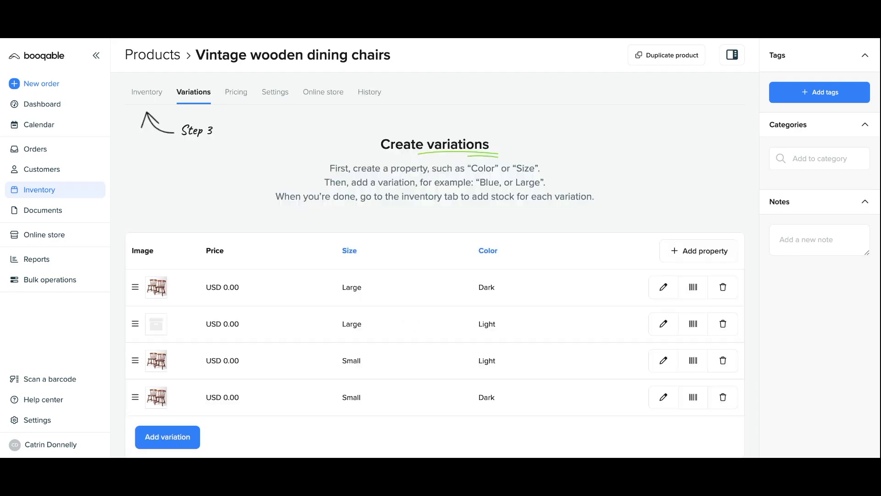
{"action": "scroll", "coordinate": [442, 265], "scroll_direction": "down", "scroll_amount": 1}
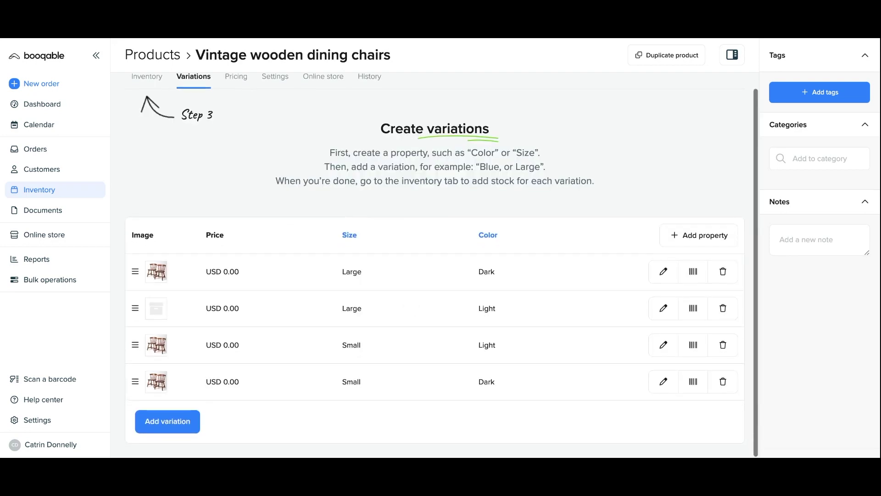
{"action": "left_click", "coordinate": [662, 272]}
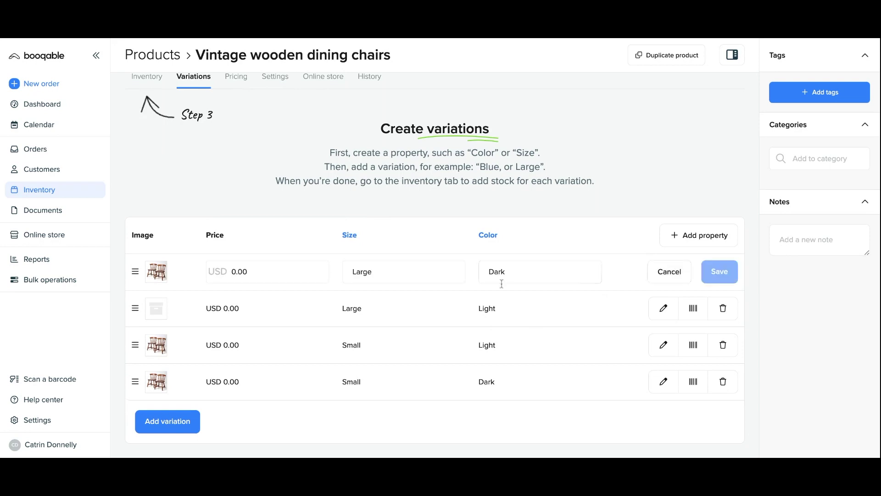
{"action": "left_click", "coordinate": [233, 273]}
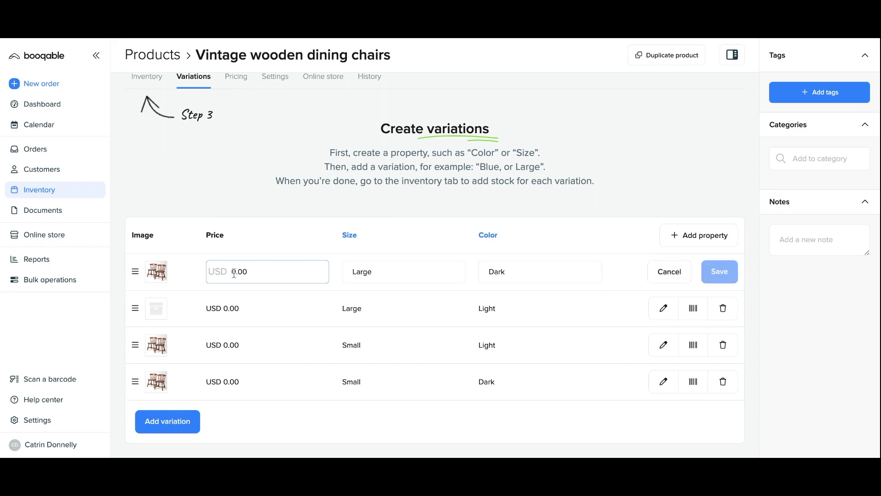
{"action": "type", "text": "5"}
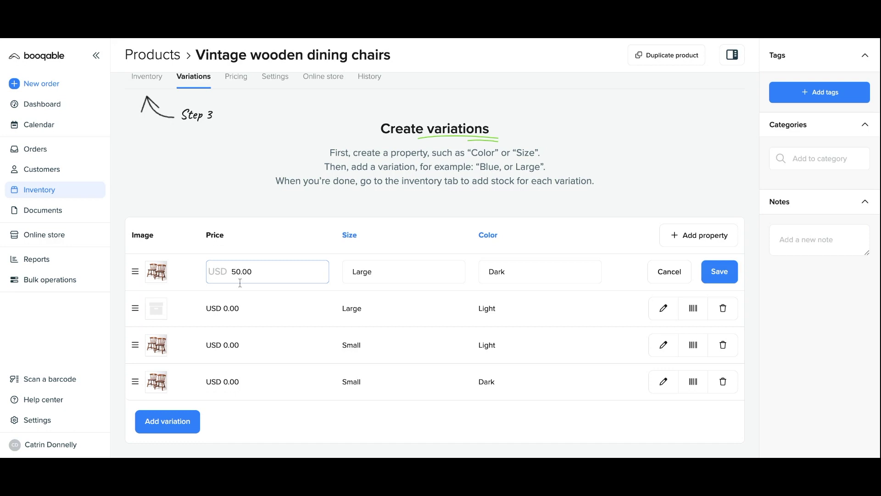
{"action": "left_click", "coordinate": [719, 271]}
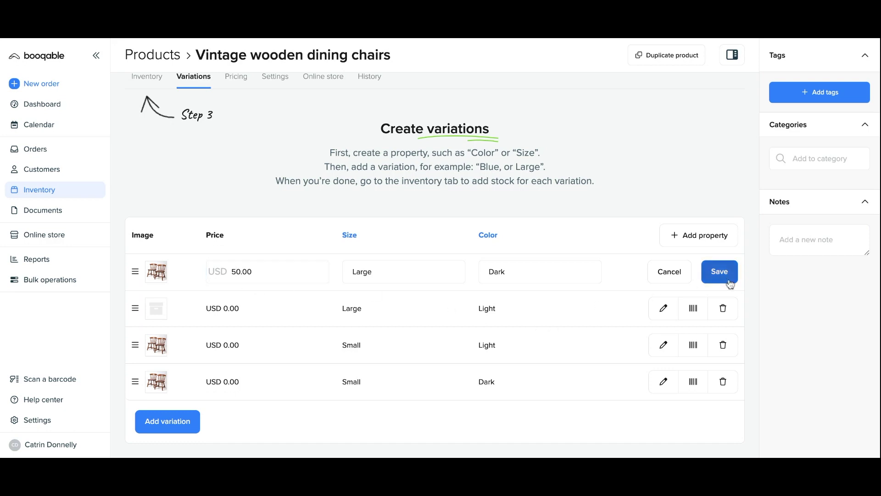
{"action": "left_click", "coordinate": [664, 310]}
{"action": "double_click", "coordinate": [235, 308]}
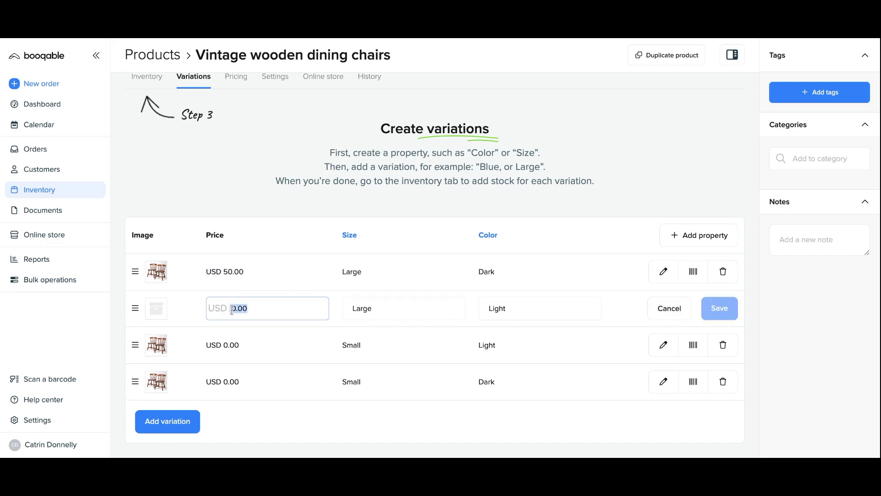
{"action": "type", "text": "50.00"}
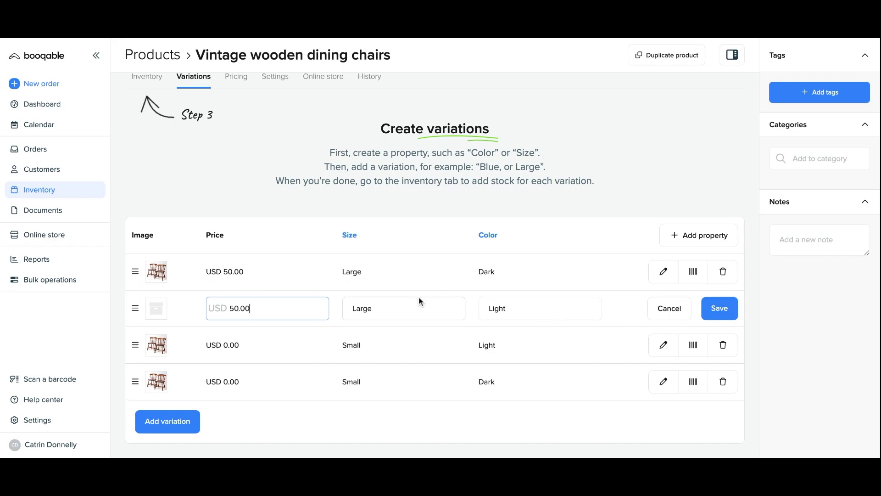
{"action": "left_click", "coordinate": [720, 308]}
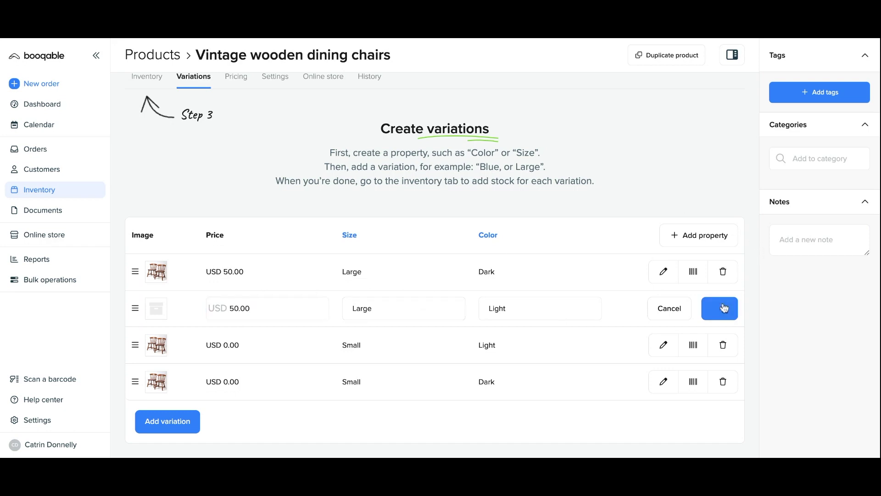
- Price the Small Light and Small Dark variations at USD 30.00
{"action": "left_click", "coordinate": [664, 344]}
{"action": "left_click", "coordinate": [231, 347]}
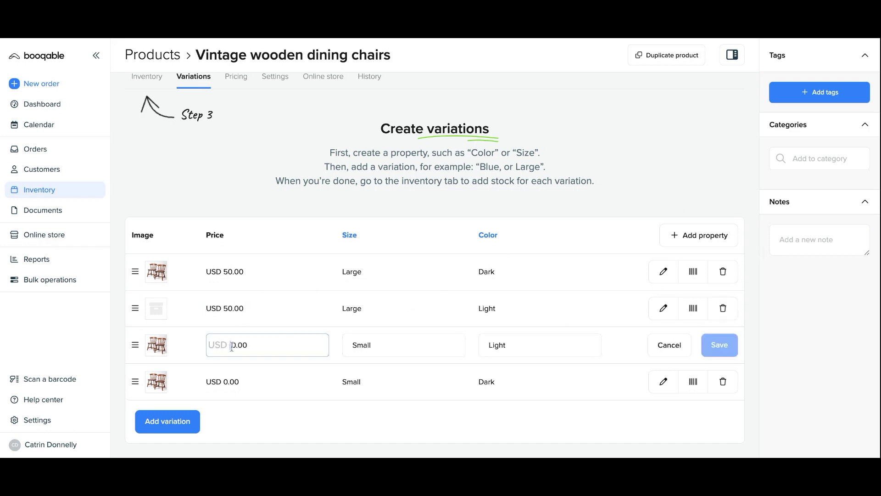
{"action": "type", "text": "3"}
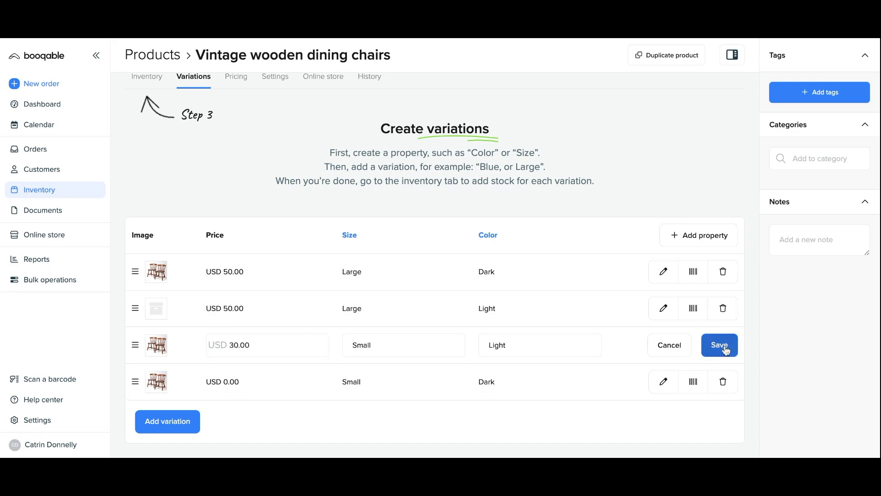
{"action": "left_click", "coordinate": [720, 344]}
{"action": "left_click", "coordinate": [664, 382]}
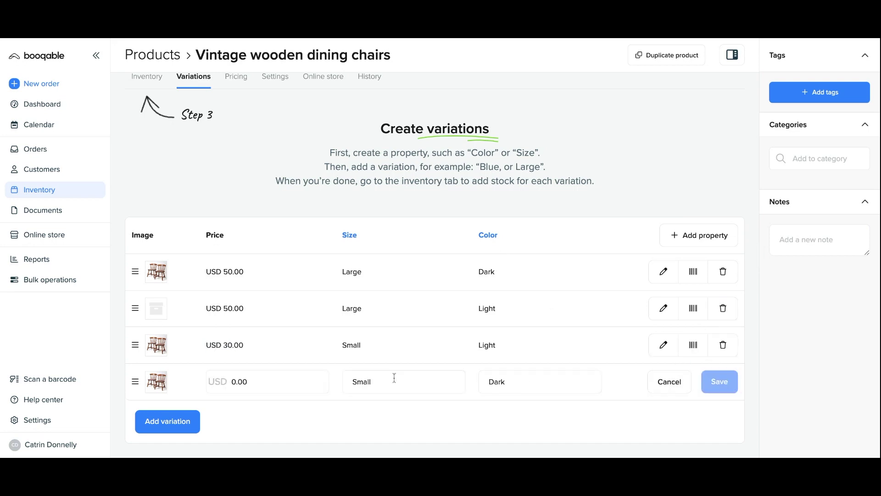
{"action": "double_click", "coordinate": [234, 382]}
{"action": "type", "text": "30"}
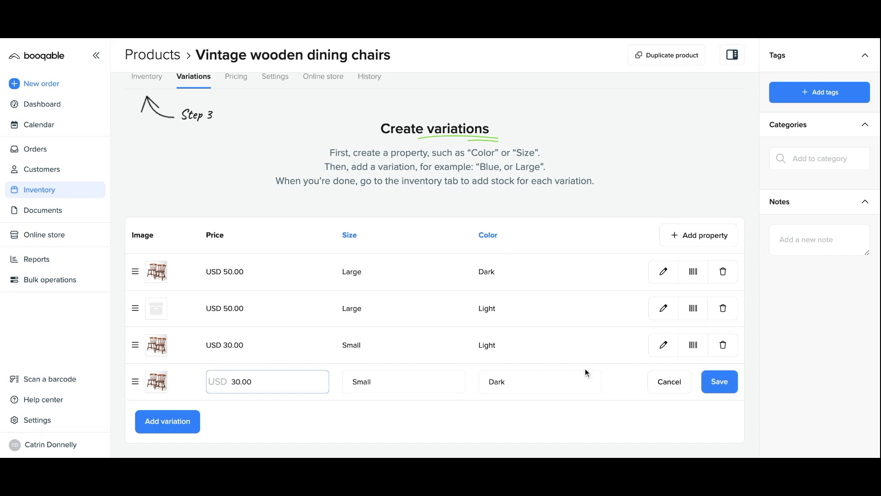
{"action": "left_click", "coordinate": [722, 384]}
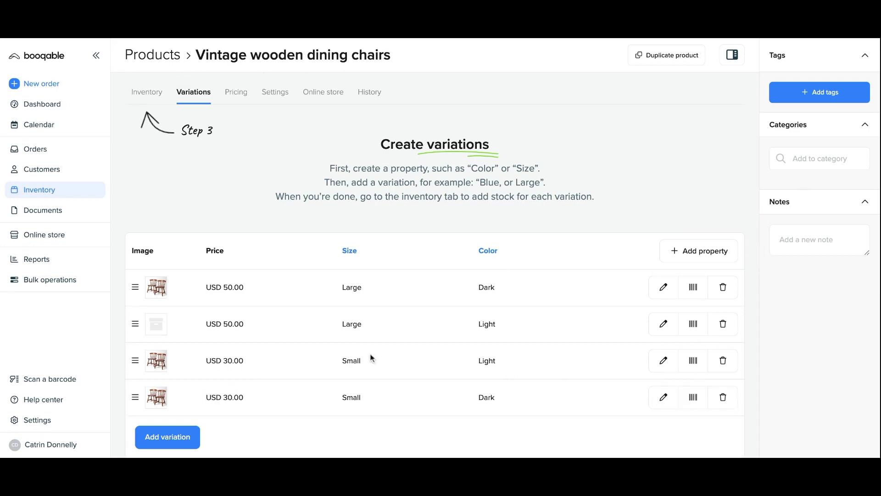
{"action": "left_click", "coordinate": [702, 300]}
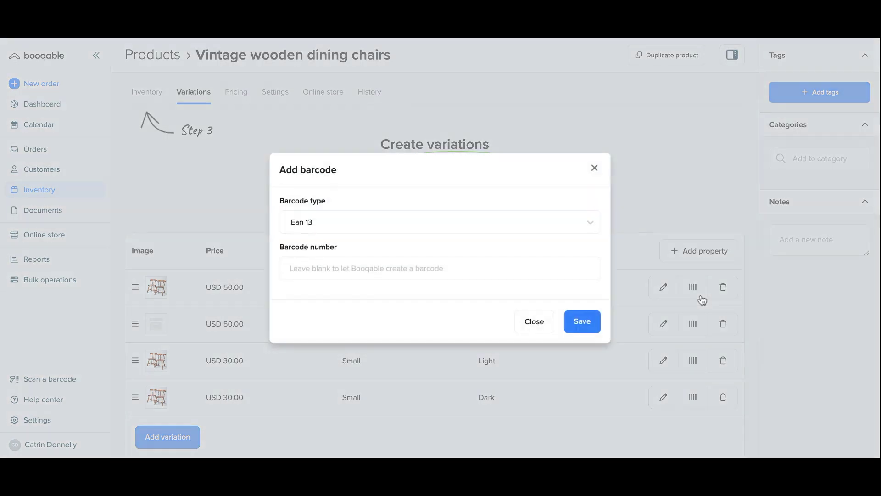
{"action": "left_click", "coordinate": [560, 222]}
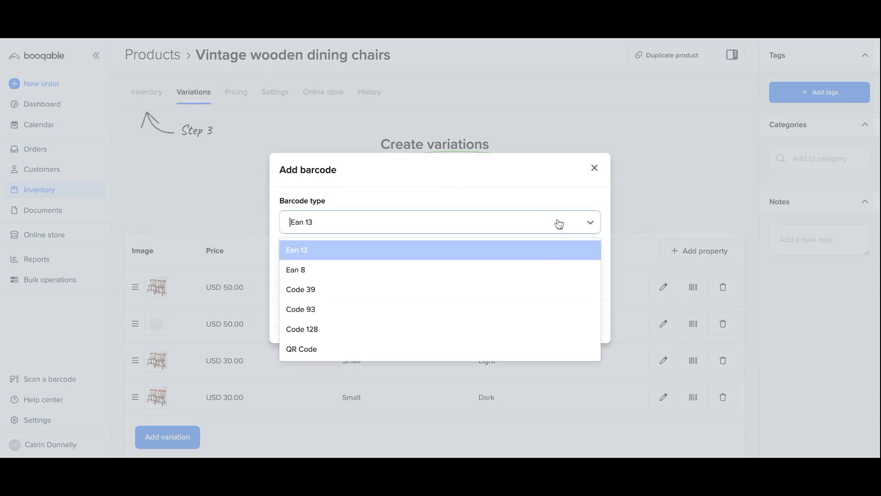
{"action": "left_click", "coordinate": [534, 356]}
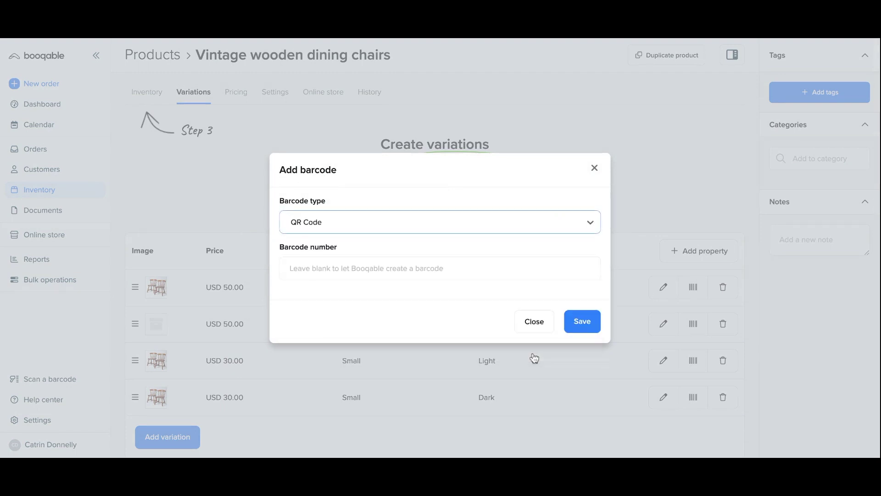
{"action": "left_click", "coordinate": [586, 326]}
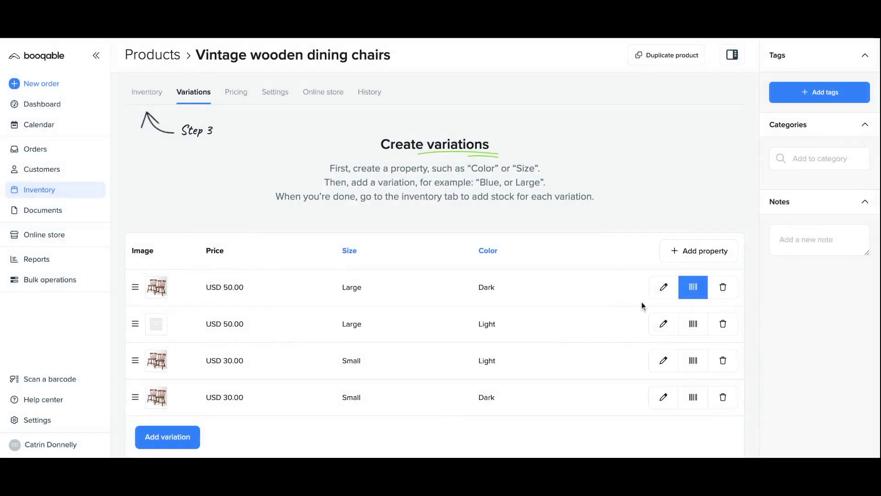
{"action": "left_click", "coordinate": [696, 297]}
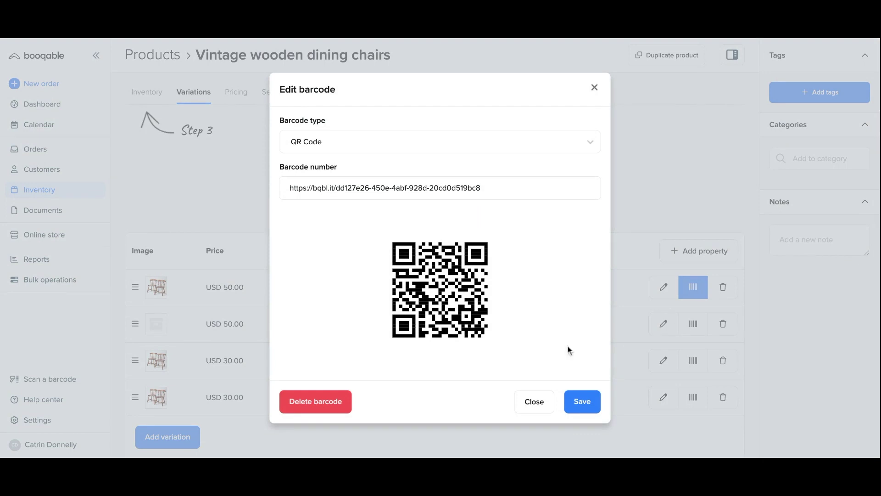
{"action": "left_click", "coordinate": [331, 411]}
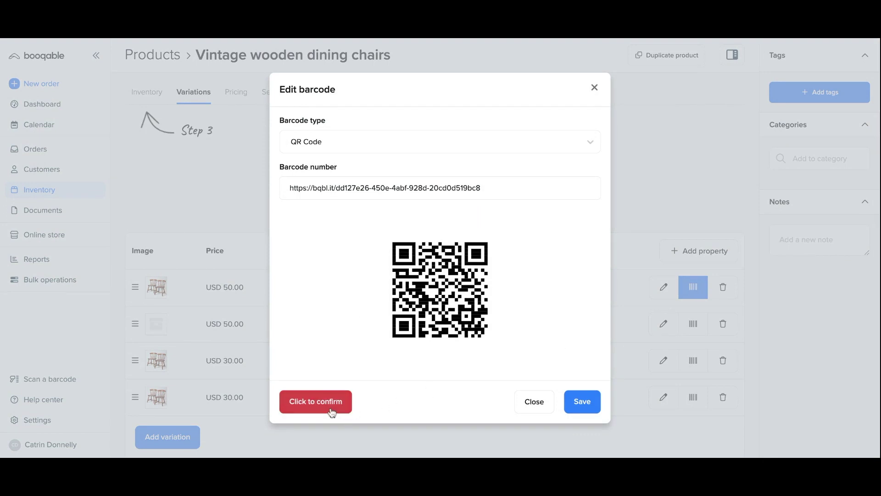
{"action": "left_click", "coordinate": [331, 411]}
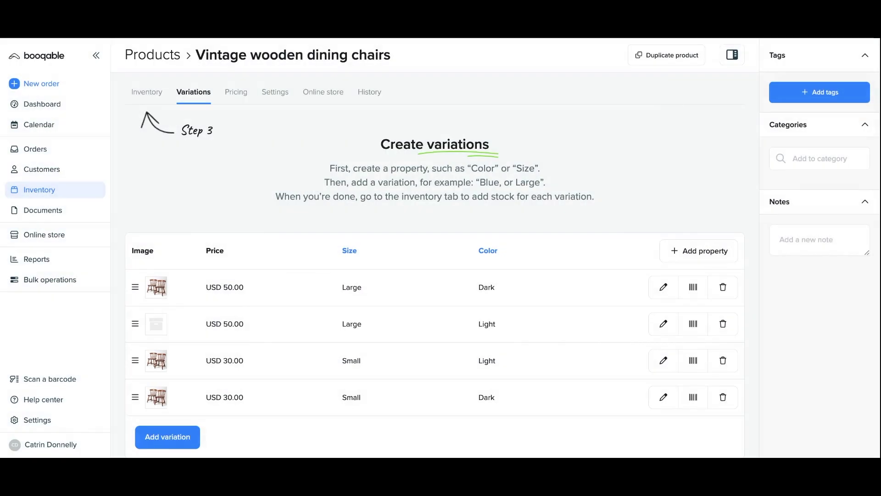
- Set the four-chair photo as the Large Dark variation's image and save the row
{"action": "left_click", "coordinate": [654, 290]}
{"action": "left_click", "coordinate": [160, 291]}
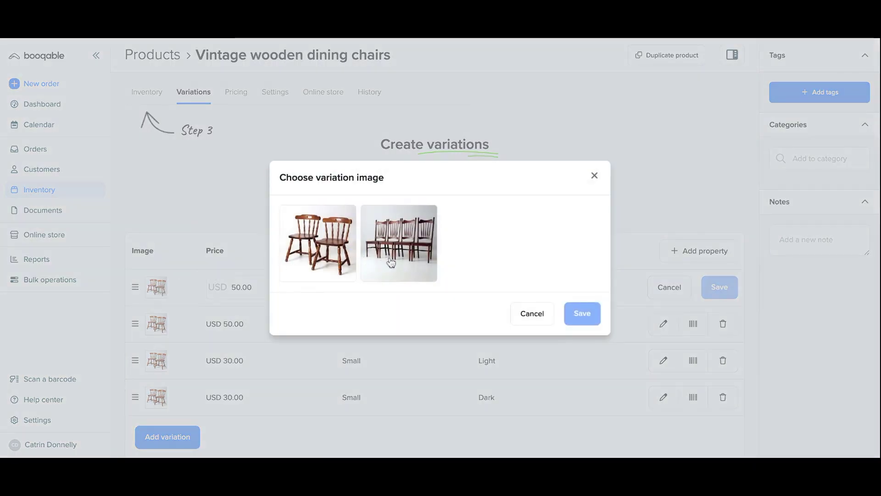
{"action": "left_click", "coordinate": [401, 267]}
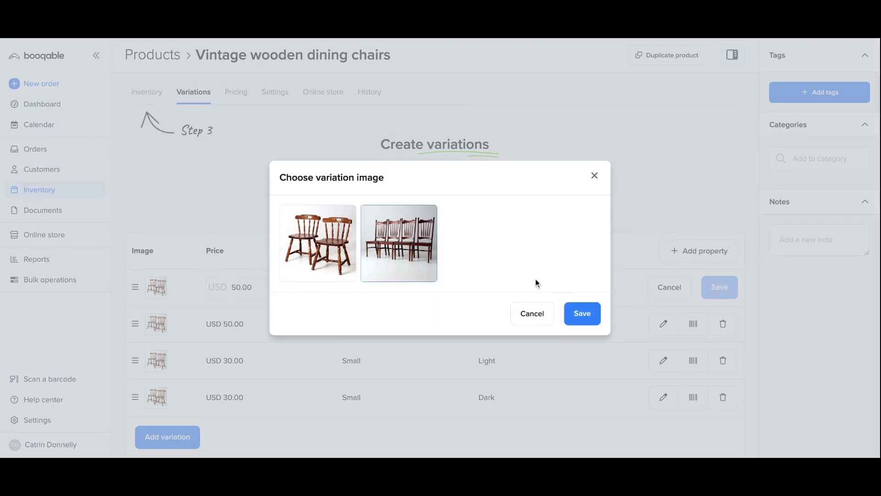
{"action": "left_click", "coordinate": [580, 315]}
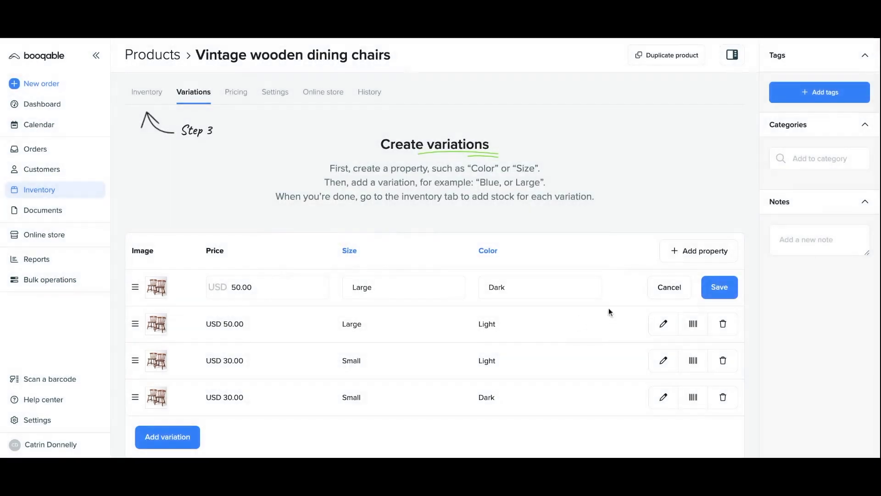
{"action": "left_click", "coordinate": [719, 286]}
{"action": "scroll", "coordinate": [580, 370], "scroll_direction": "down", "scroll_amount": 1}
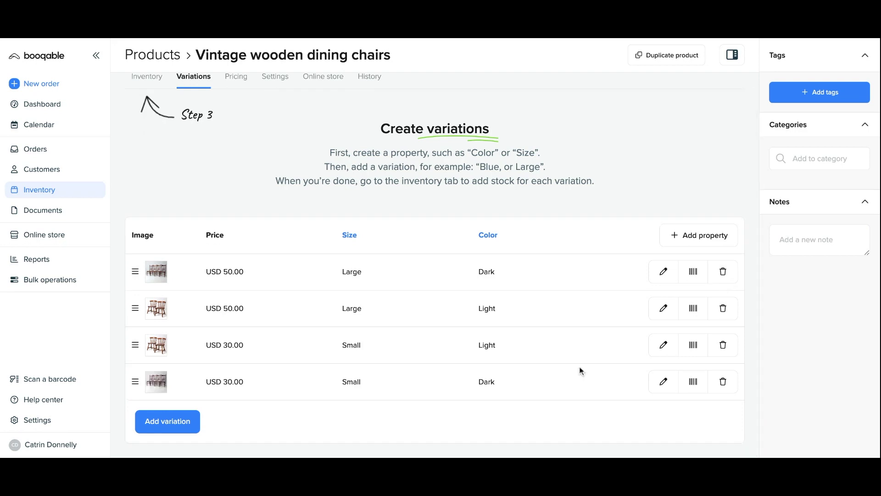
{"action": "scroll", "coordinate": [580, 370], "scroll_direction": "up", "scroll_amount": 1}
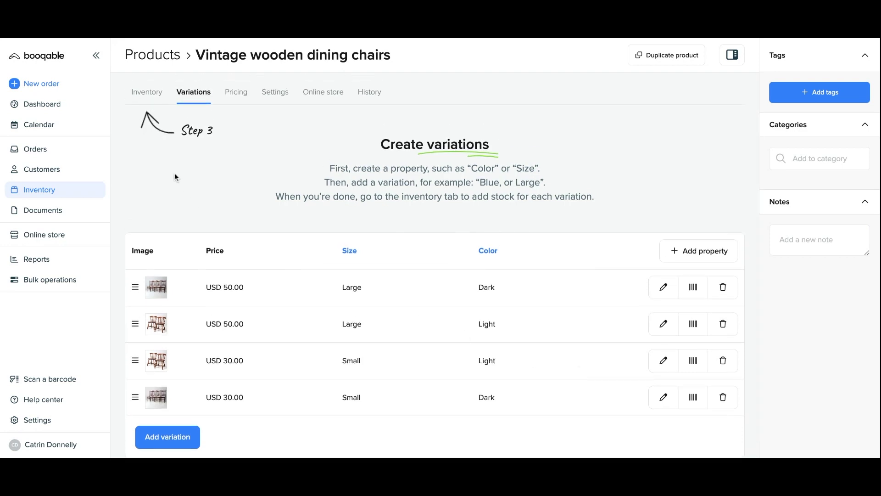
- Add 2 stock items for the Large, Dark variation
{"action": "left_click", "coordinate": [146, 98]}
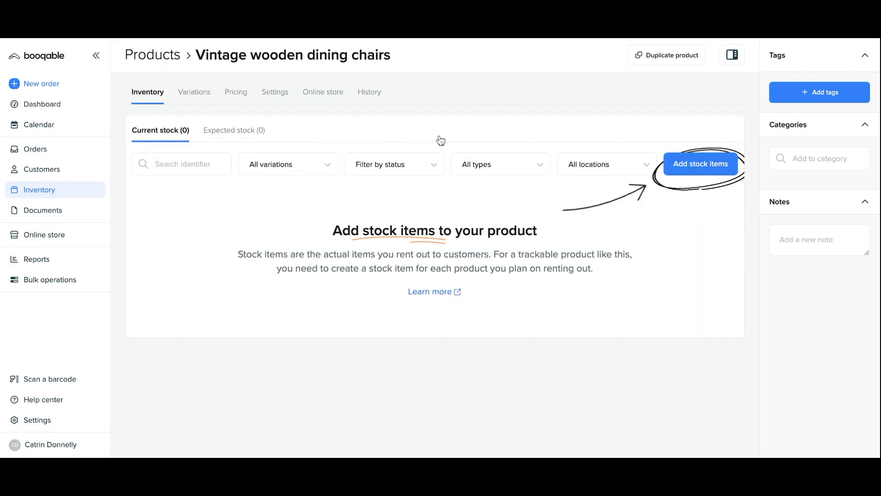
{"action": "left_click", "coordinate": [687, 171]}
{"action": "left_click", "coordinate": [366, 190]}
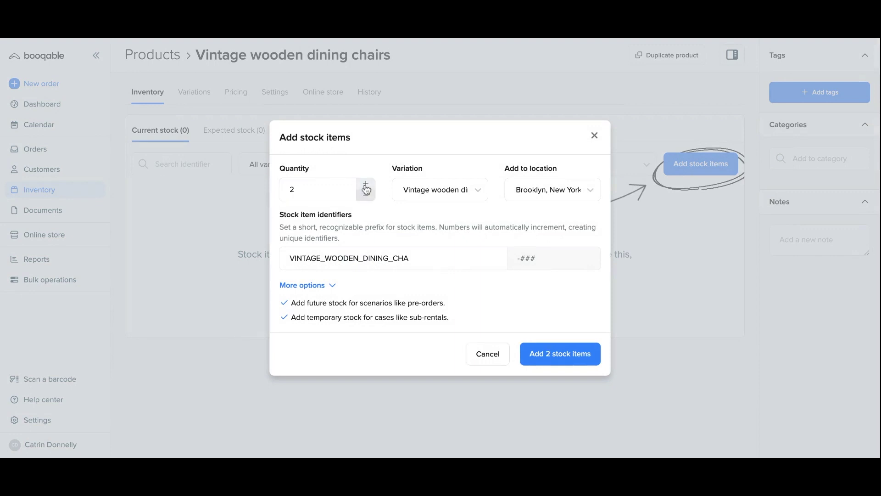
{"action": "left_click", "coordinate": [416, 190]}
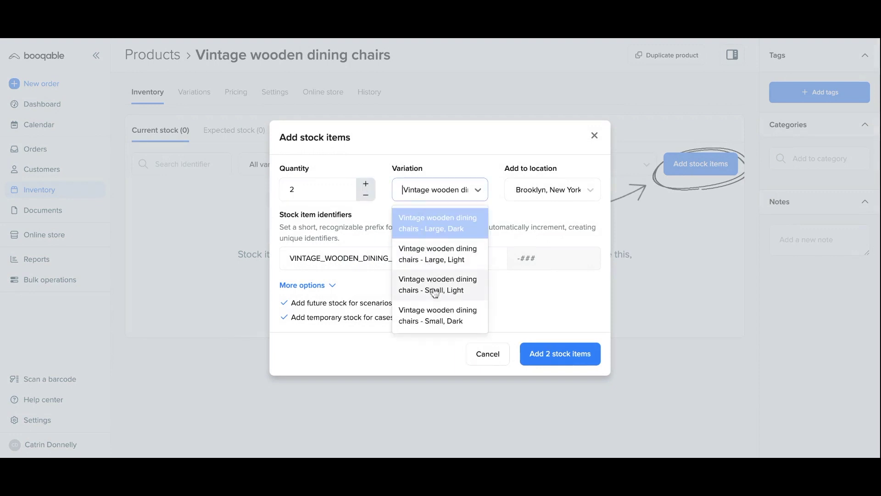
{"action": "left_click", "coordinate": [454, 222]}
{"action": "left_click", "coordinate": [549, 354]}
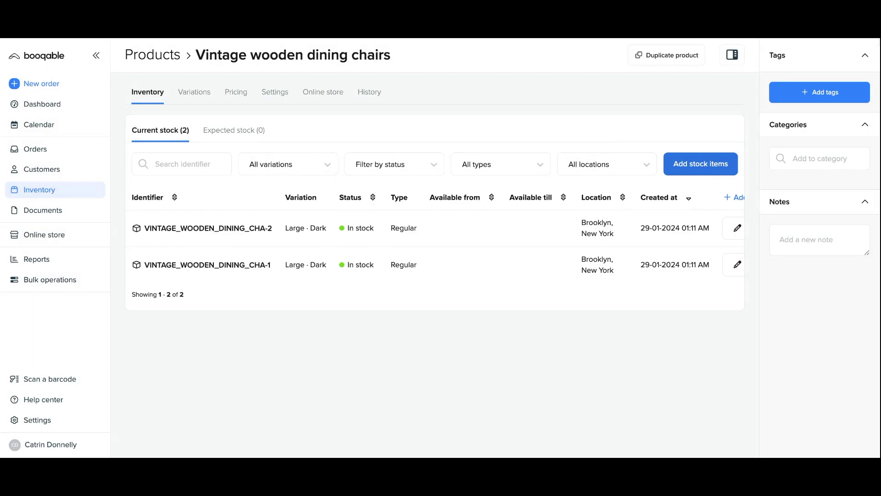
- Add 2 stock items for the Large, Light variation
{"action": "left_click", "coordinate": [701, 164]}
{"action": "left_click", "coordinate": [442, 195]}
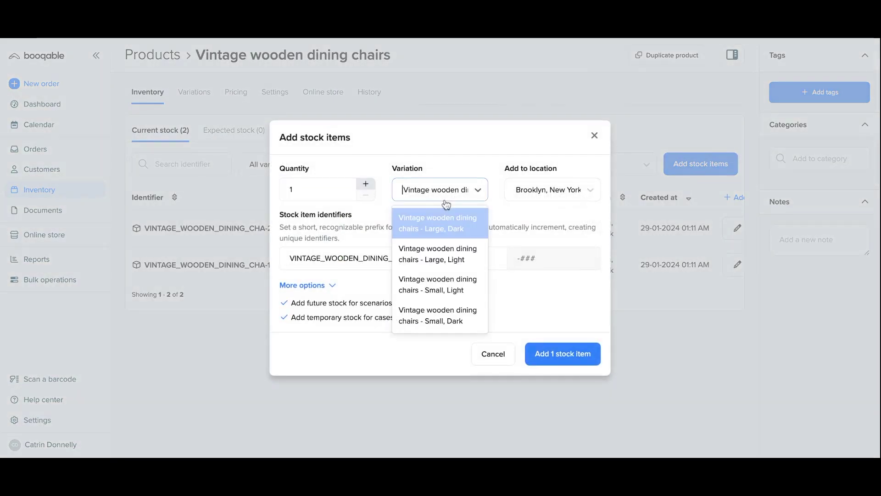
{"action": "left_click", "coordinate": [444, 260]}
{"action": "left_click", "coordinate": [366, 185]}
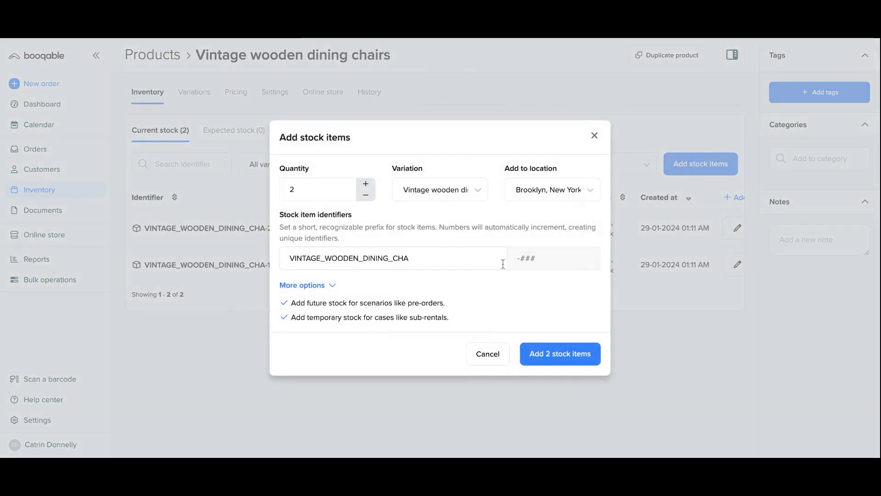
{"action": "left_click", "coordinate": [549, 358]}
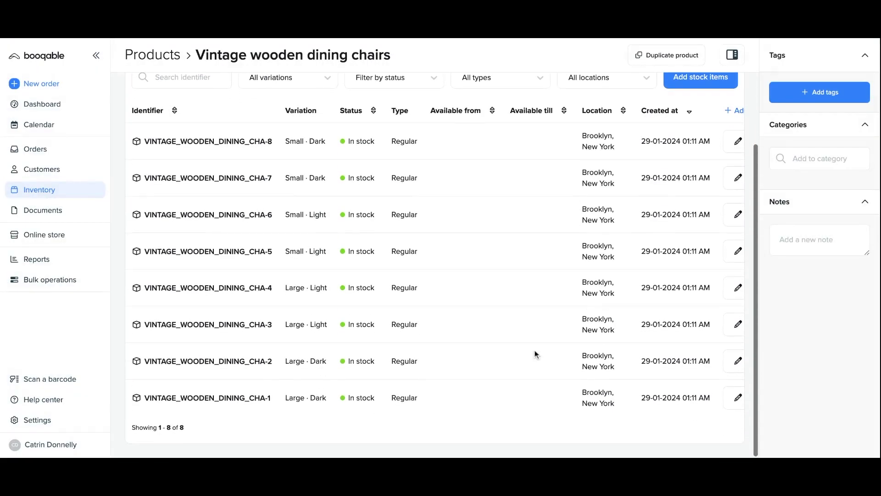
{"action": "scroll", "coordinate": [536, 354], "scroll_direction": "right", "scroll_amount": 3}
{"action": "scroll", "coordinate": [436, 260], "scroll_direction": "left", "scroll_amount": 3}
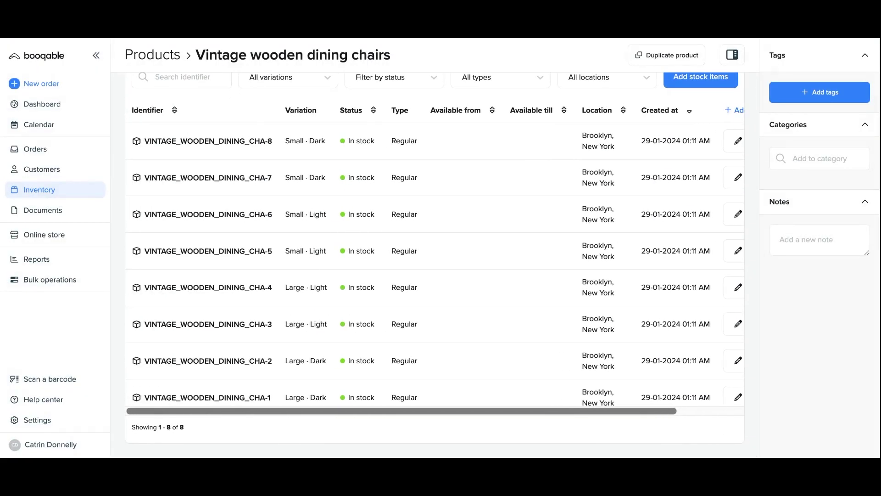
{"action": "scroll", "coordinate": [434, 275], "scroll_direction": "right", "scroll_amount": 3}
{"action": "scroll", "coordinate": [434, 248], "scroll_direction": "up", "scroll_amount": 1}
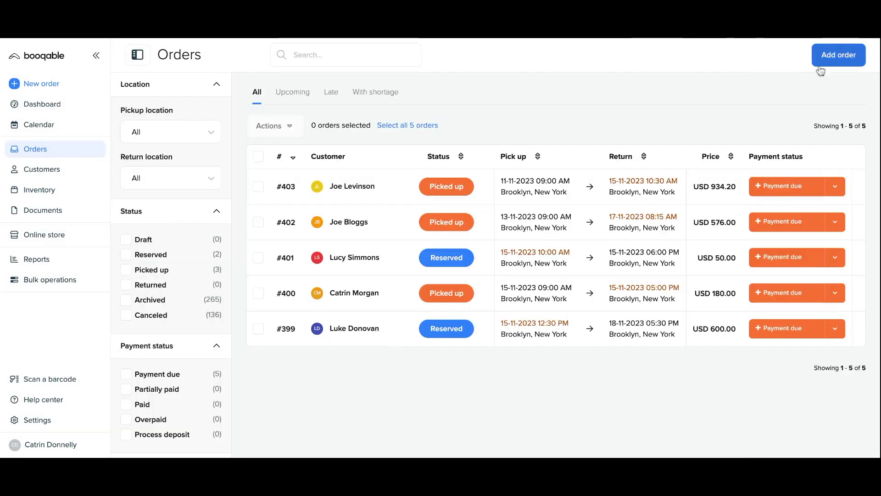
- Start a new order and add one Large, Dark vintage wooden dining chair
{"action": "left_click", "coordinate": [834, 60]}
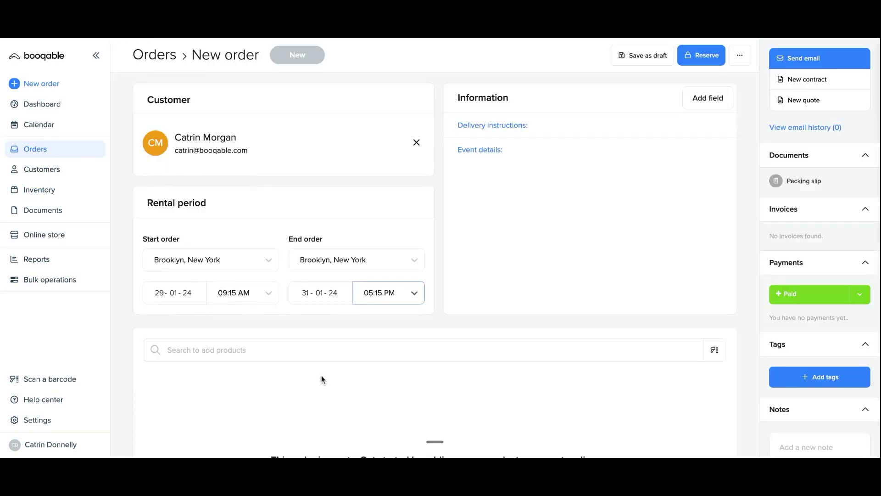
{"action": "scroll", "coordinate": [322, 375], "scroll_direction": "down", "scroll_amount": 3}
{"action": "scroll", "coordinate": [328, 141], "scroll_direction": "down", "scroll_amount": 2}
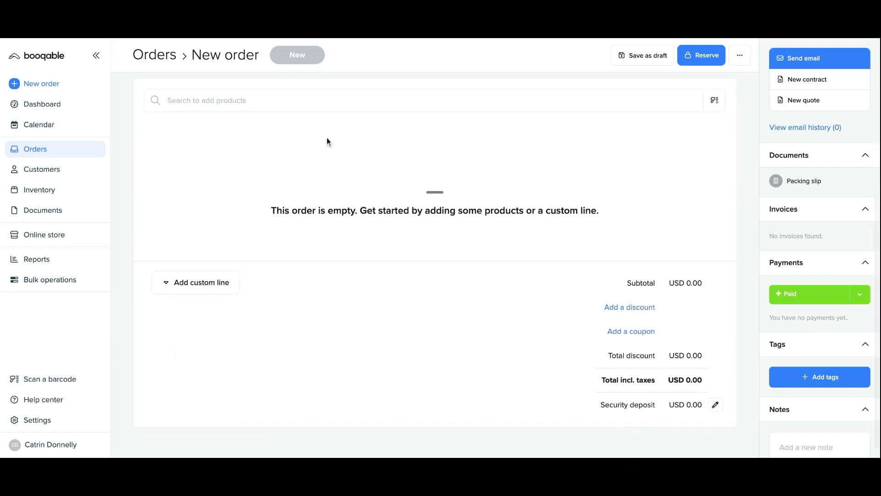
{"action": "left_click", "coordinate": [319, 99]}
{"action": "type", "text": "vintage wooden"}
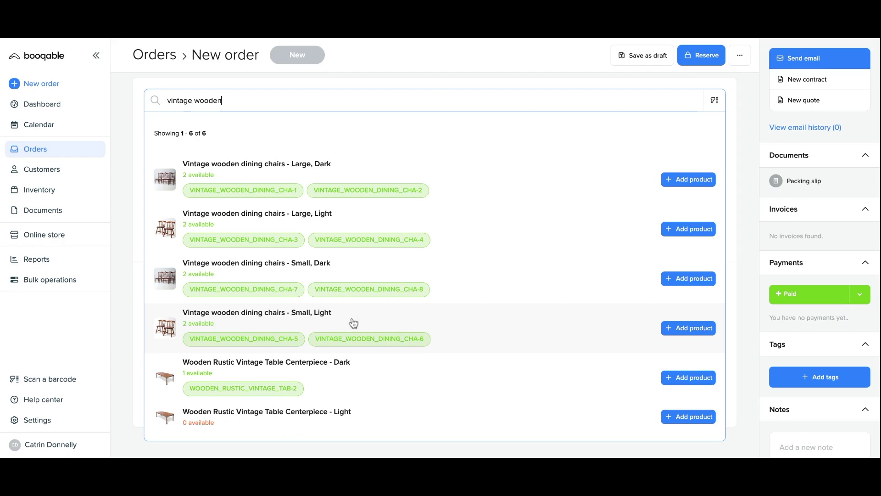
{"action": "left_click", "coordinate": [676, 182]}
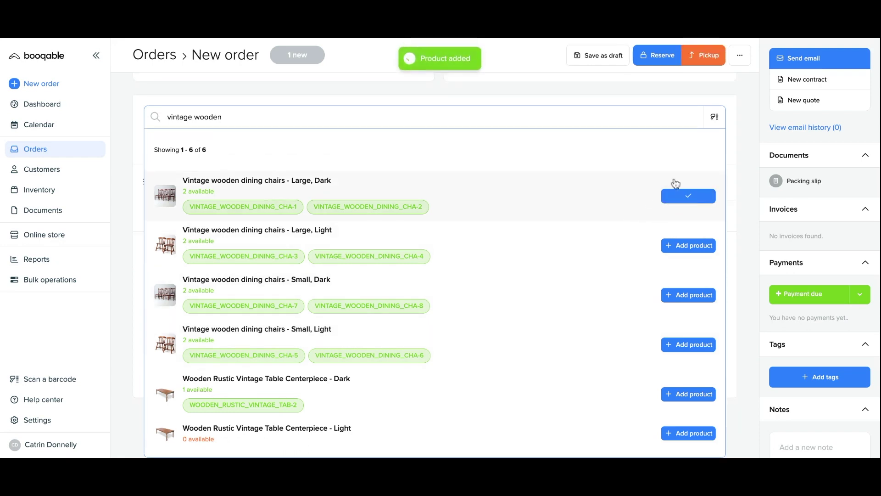
- Reserve the order and mark its one chair as picked up
{"action": "left_click", "coordinate": [696, 56]}
{"action": "left_click", "coordinate": [697, 57]}
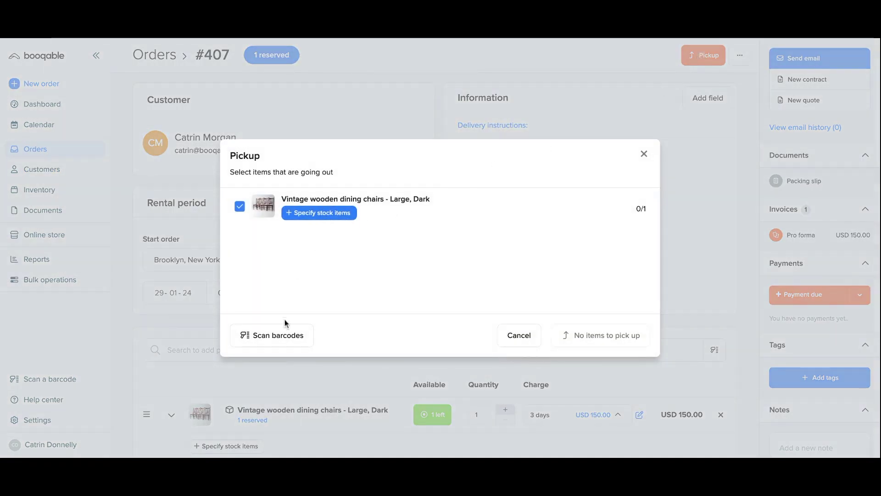
{"action": "left_click", "coordinate": [282, 340]}
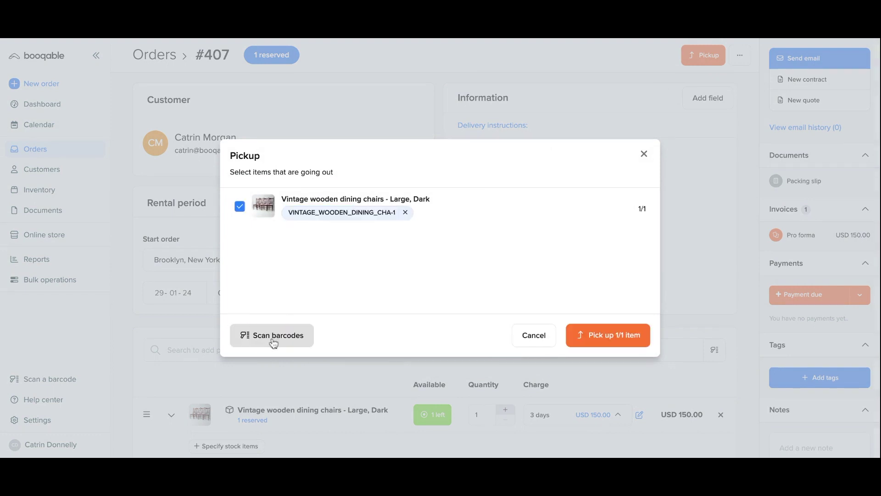
{"action": "left_click", "coordinate": [602, 343]}
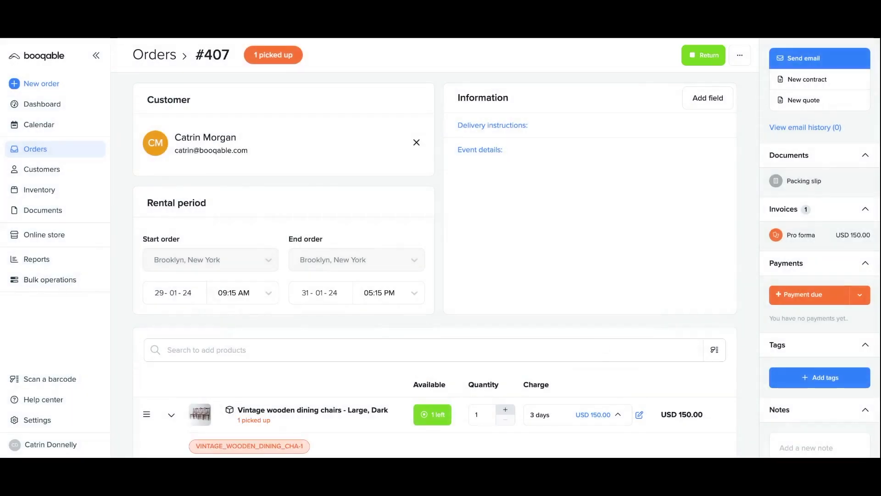
{"action": "left_click", "coordinate": [64, 131]}
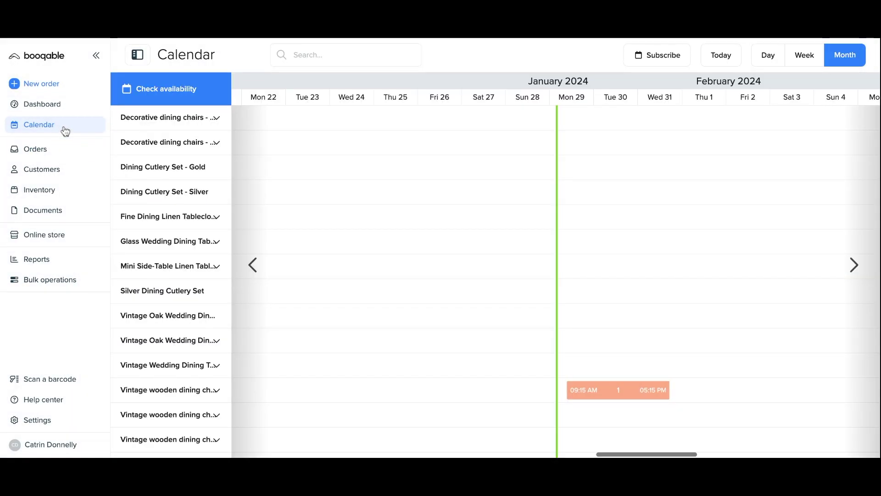
- Expand all four chair variation rows and view order #407's Mon 29–Wed 31 January booking
{"action": "scroll", "coordinate": [207, 330], "scroll_direction": "down", "scroll_amount": 3}
{"action": "left_click", "coordinate": [217, 272]}
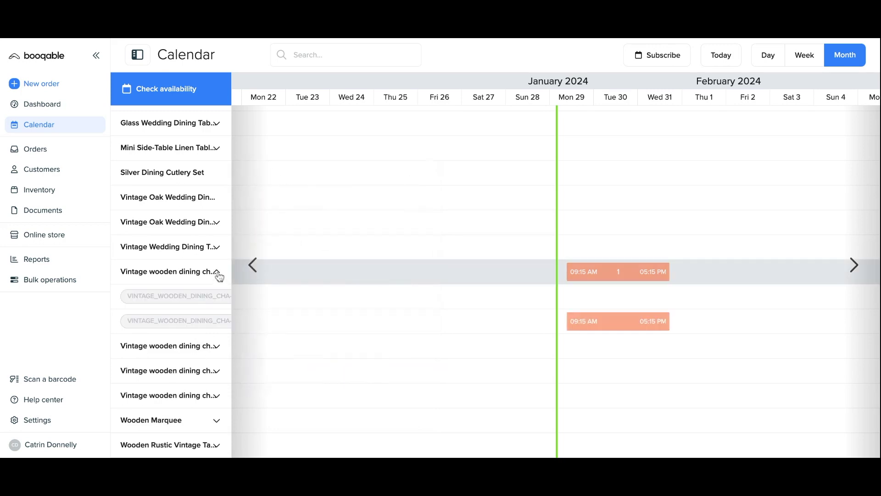
{"action": "left_click", "coordinate": [217, 347]}
{"action": "scroll", "coordinate": [217, 350], "scroll_direction": "down", "scroll_amount": 2}
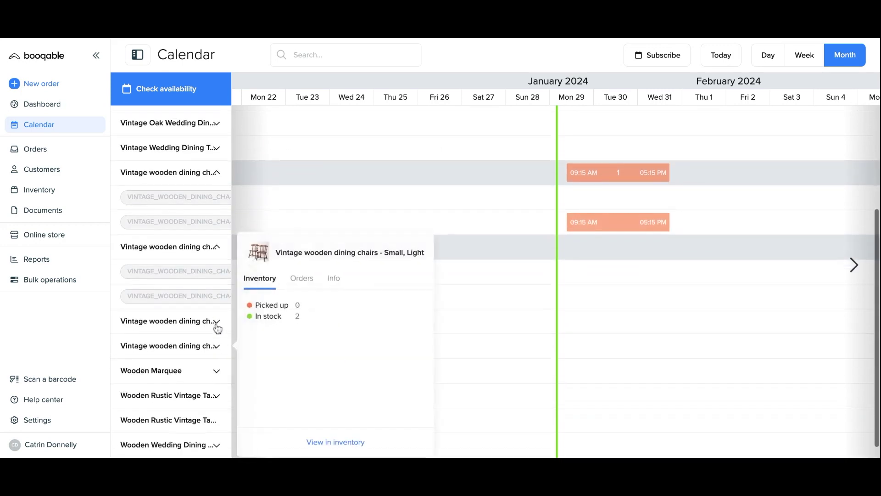
{"action": "left_click", "coordinate": [217, 322]}
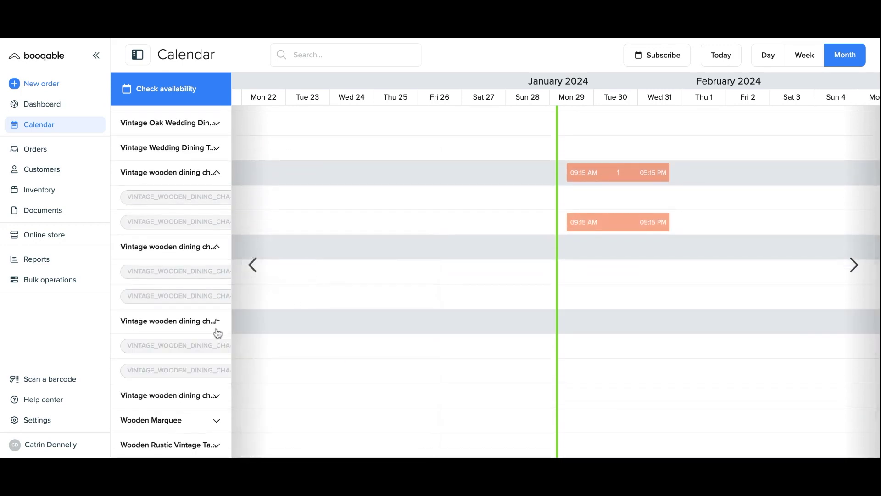
{"action": "left_click", "coordinate": [217, 396]}
{"action": "scroll", "coordinate": [216, 399], "scroll_direction": "down", "scroll_amount": 2}
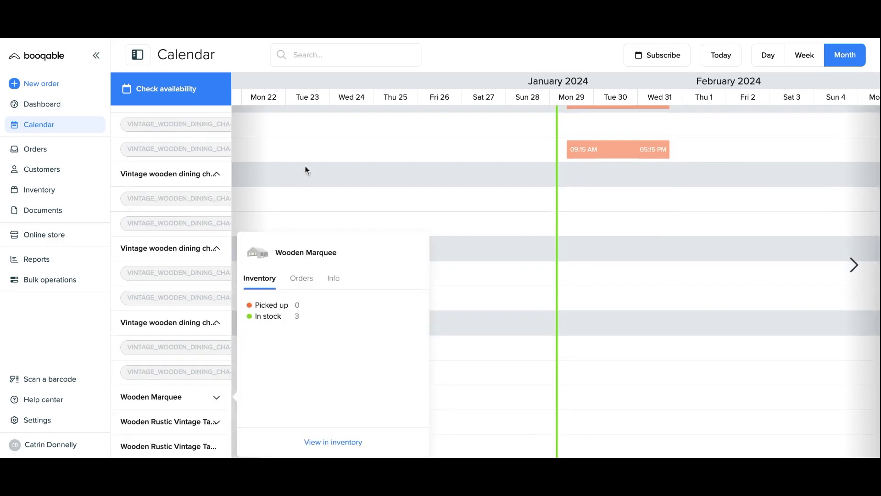
{"action": "scroll", "coordinate": [305, 145], "scroll_direction": "up", "scroll_amount": 2}
{"action": "mouse_move", "coordinate": [188, 157]}
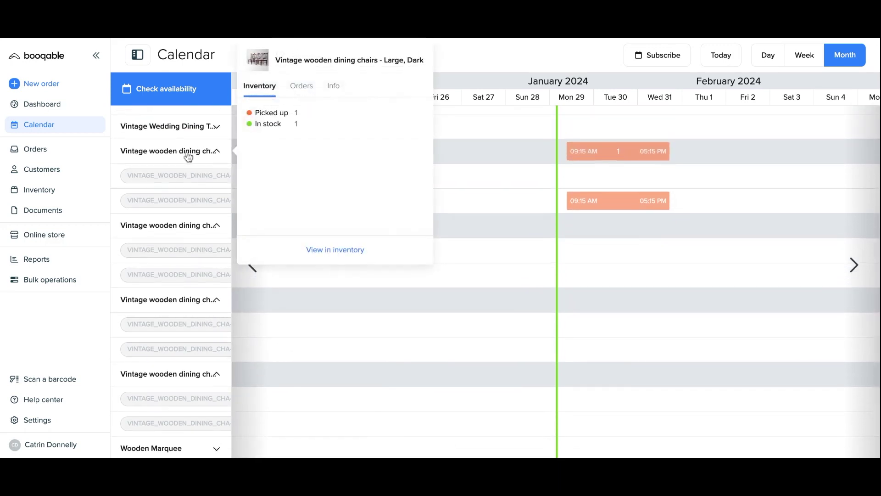
{"action": "mouse_move", "coordinate": [588, 157]}
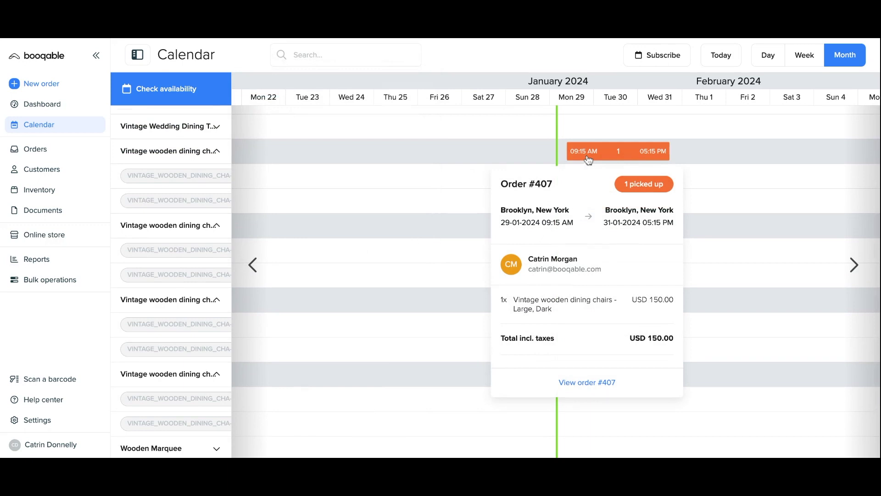
{"action": "mouse_move", "coordinate": [610, 206]}
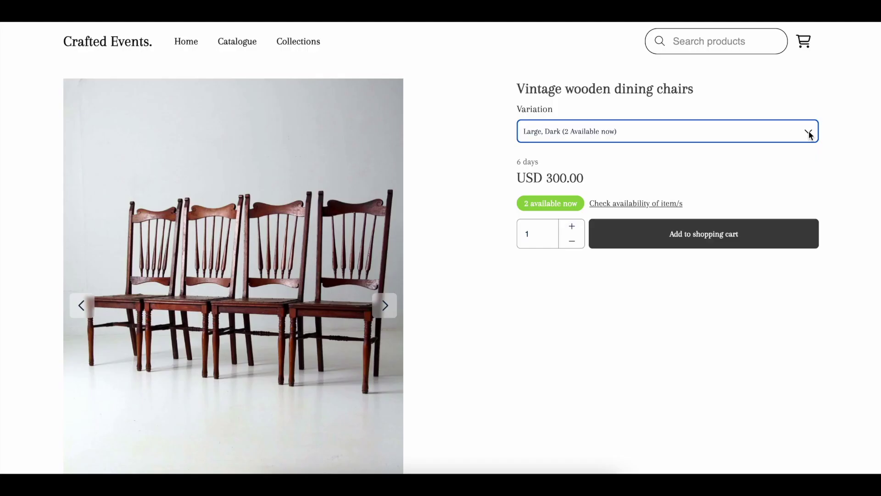
- Switch the store's chair page to the Small, Light variation (2 available now)
{"action": "left_click", "coordinate": [810, 134]}
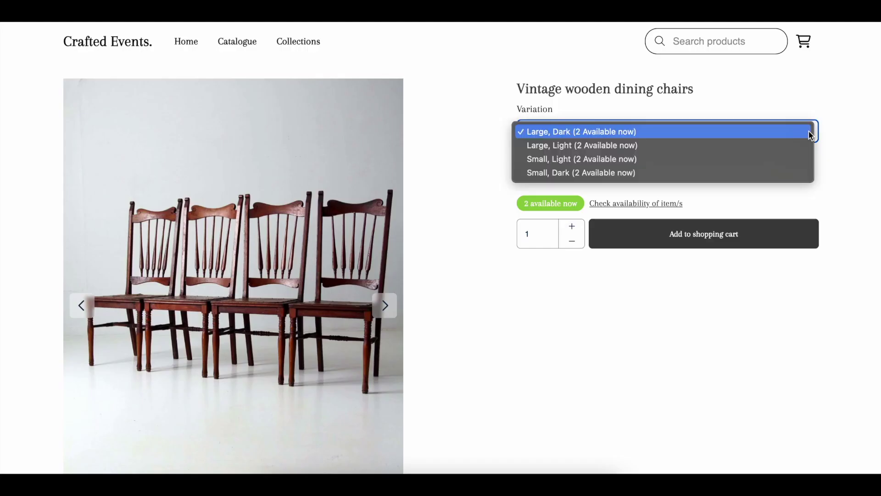
{"action": "left_click", "coordinate": [801, 161]}
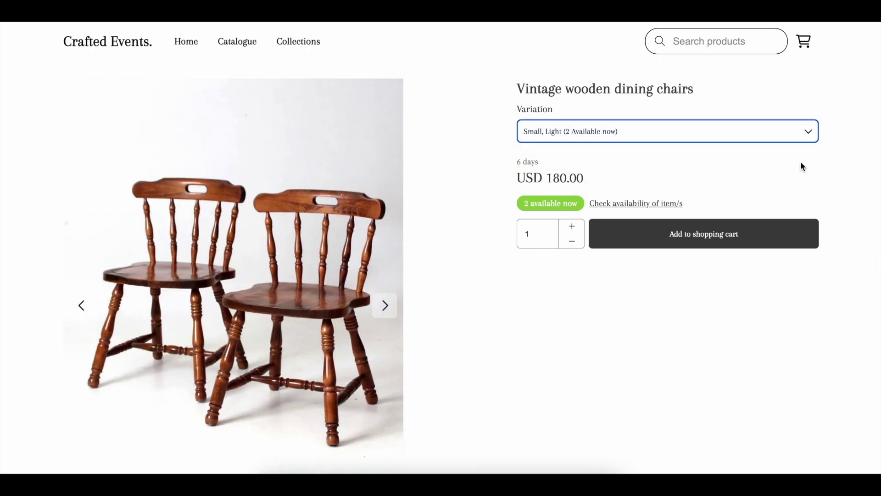